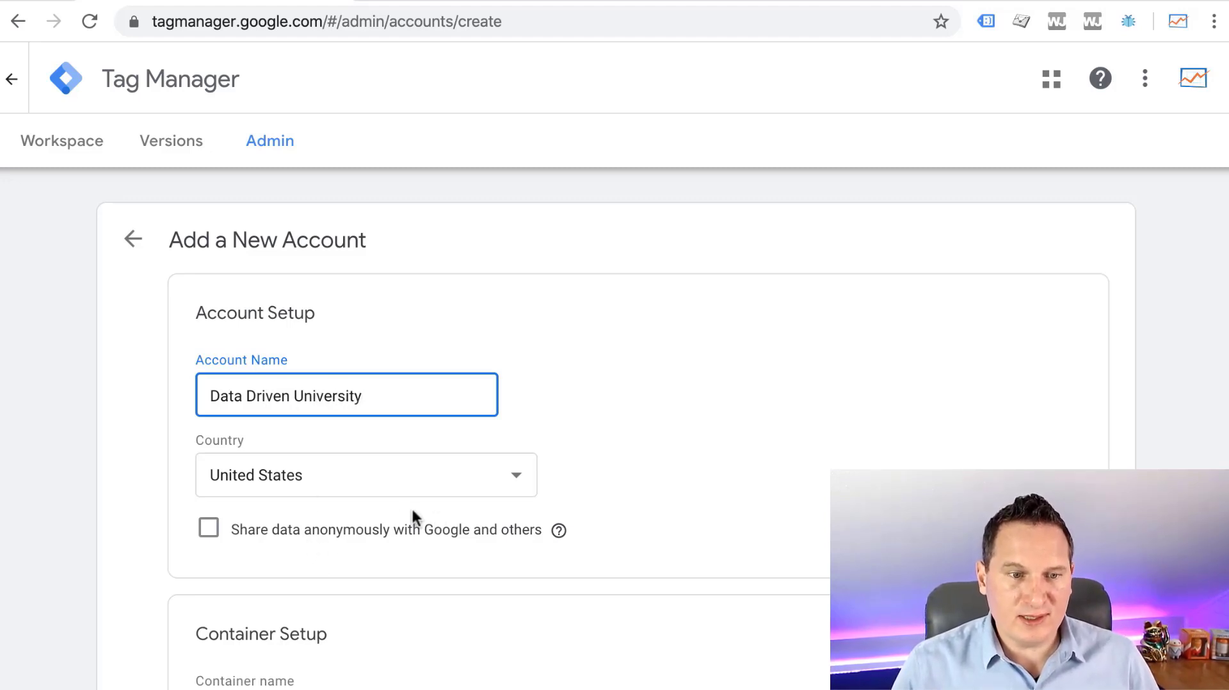
Name the container datadrivenuniversity.com, choose the Web target platform, and create it.
scroll(410, 548, down, 1)
scroll(412, 543, down, 5)
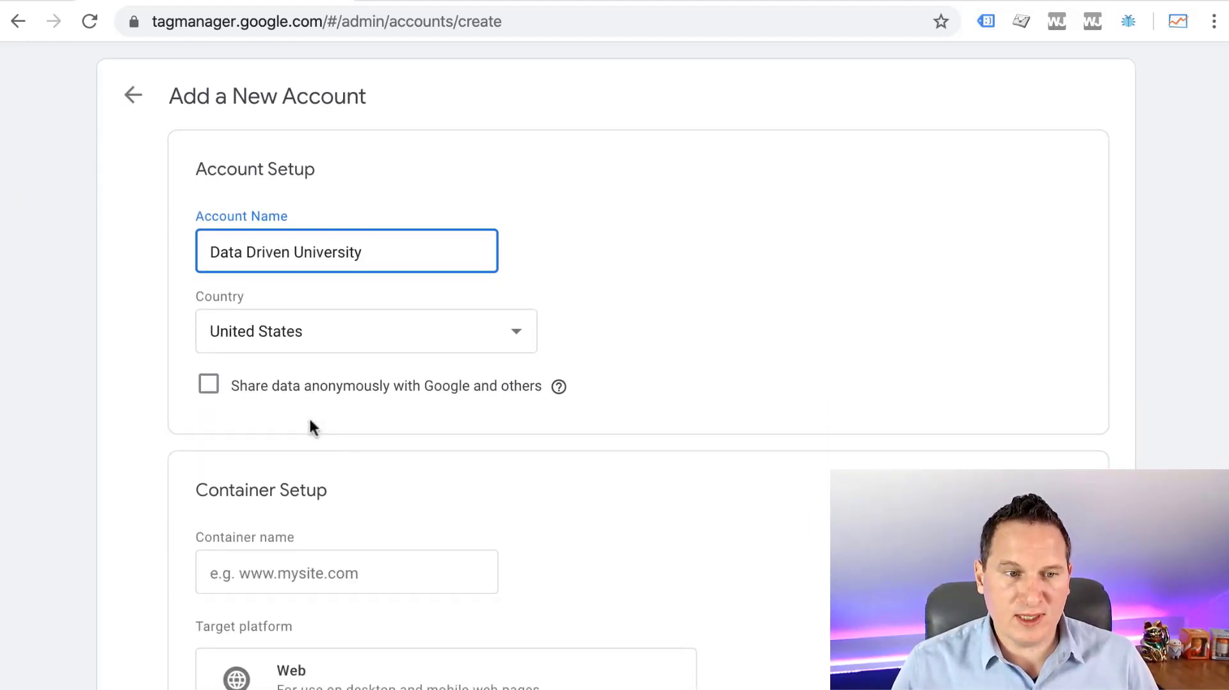
click(278, 415)
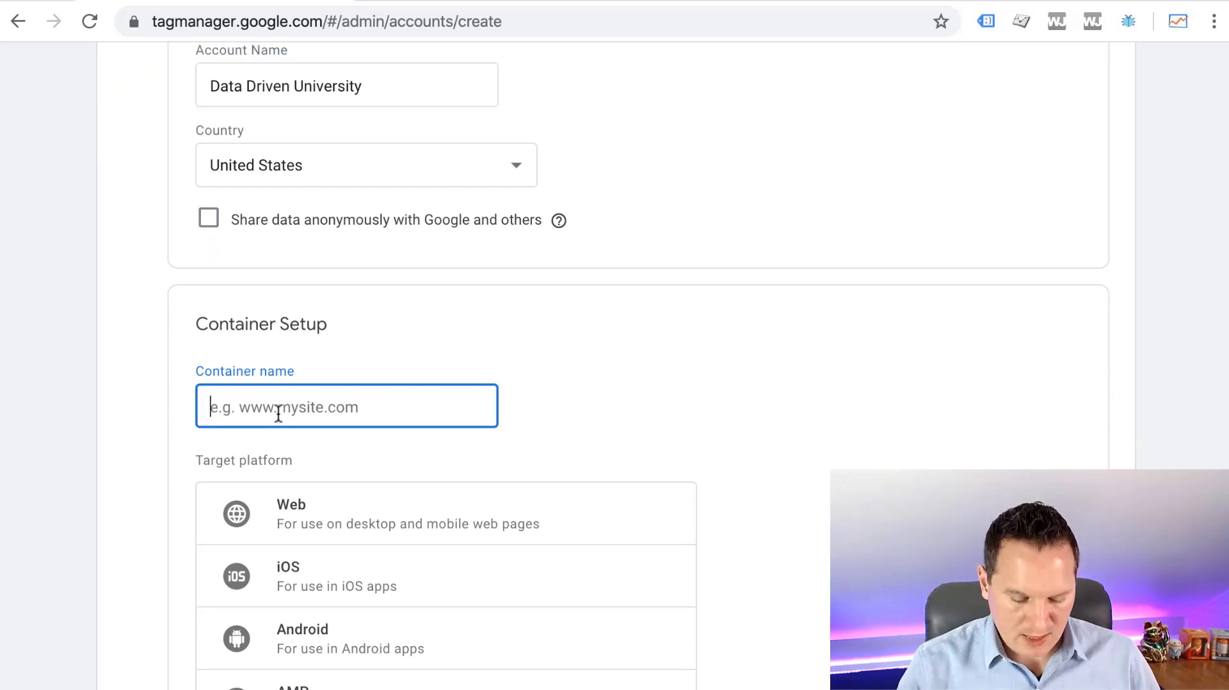
text(datada)
key(BackSpace)
text(rive)
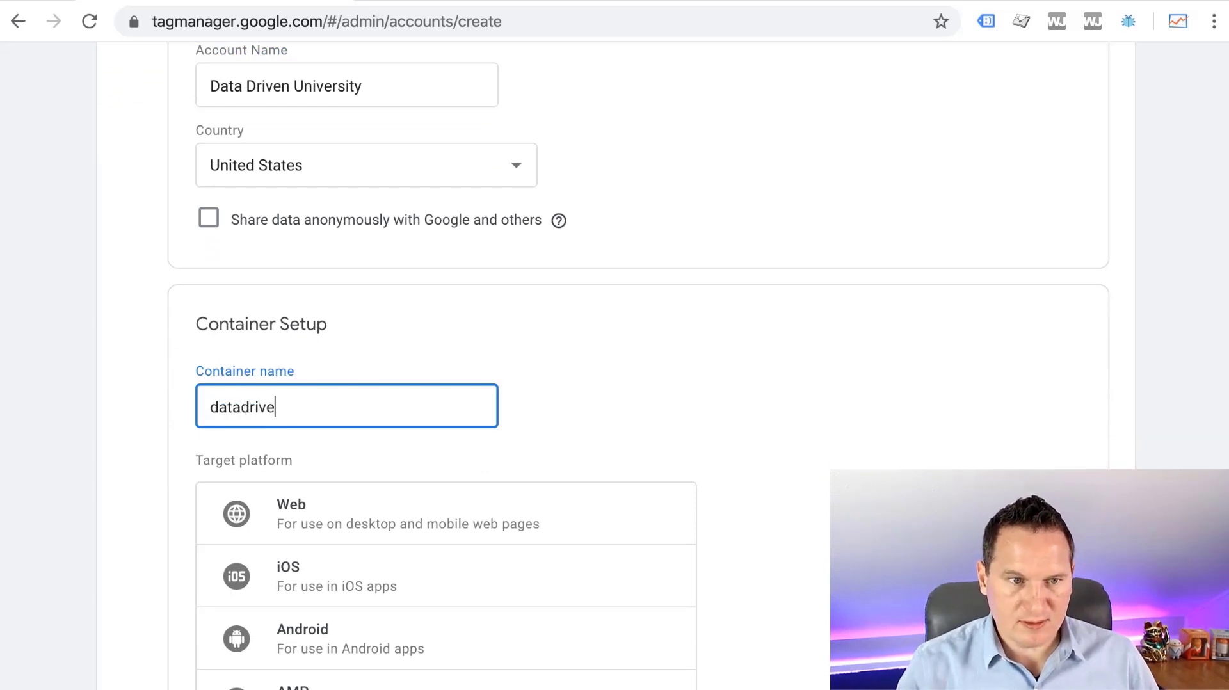
text(nuniversity.com)
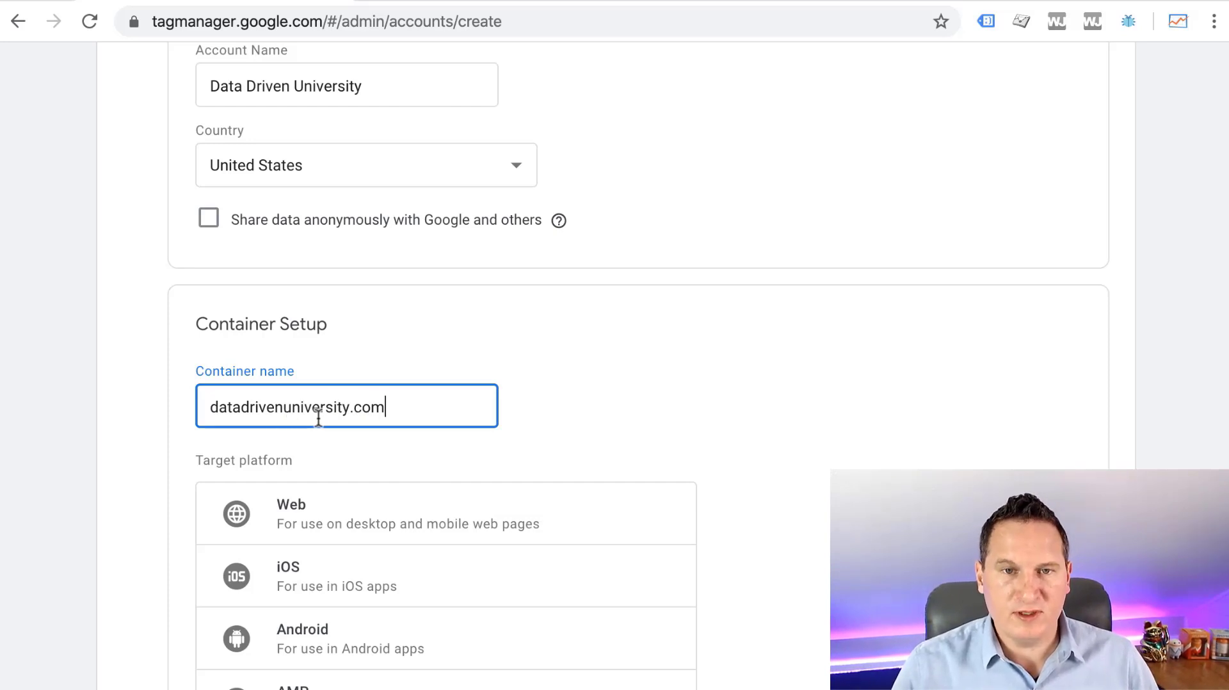
scroll(313, 416, down, 3)
click(305, 348)
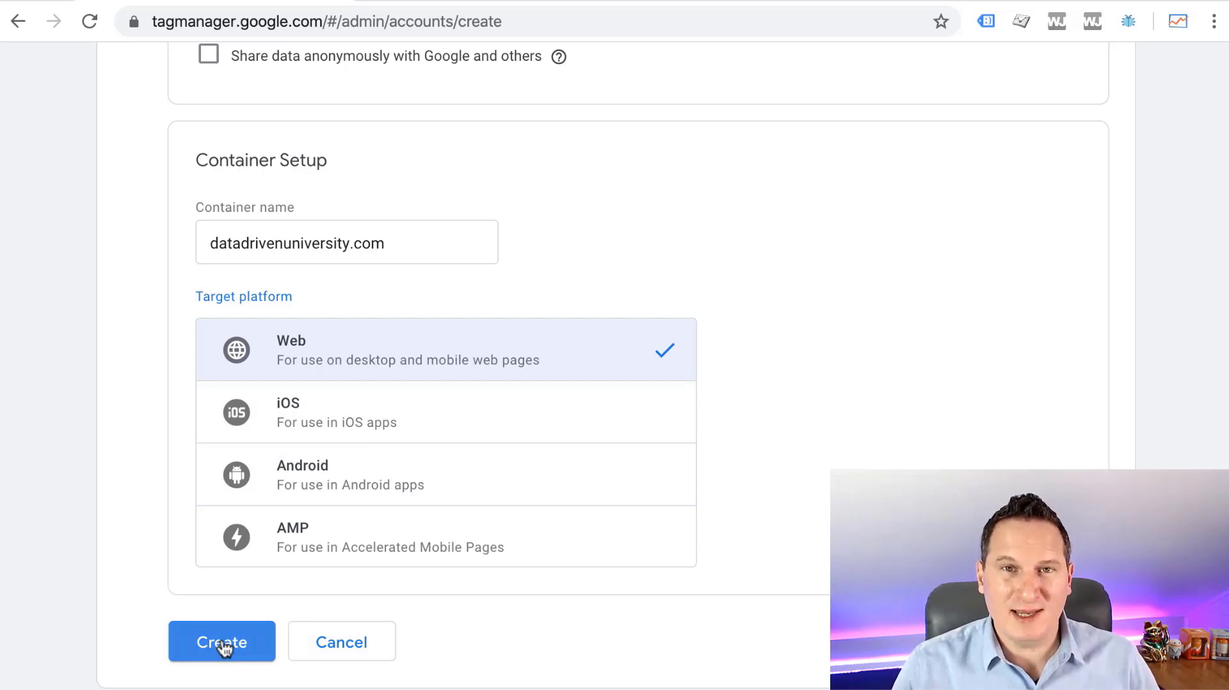
scroll(702, 422, up, 8)
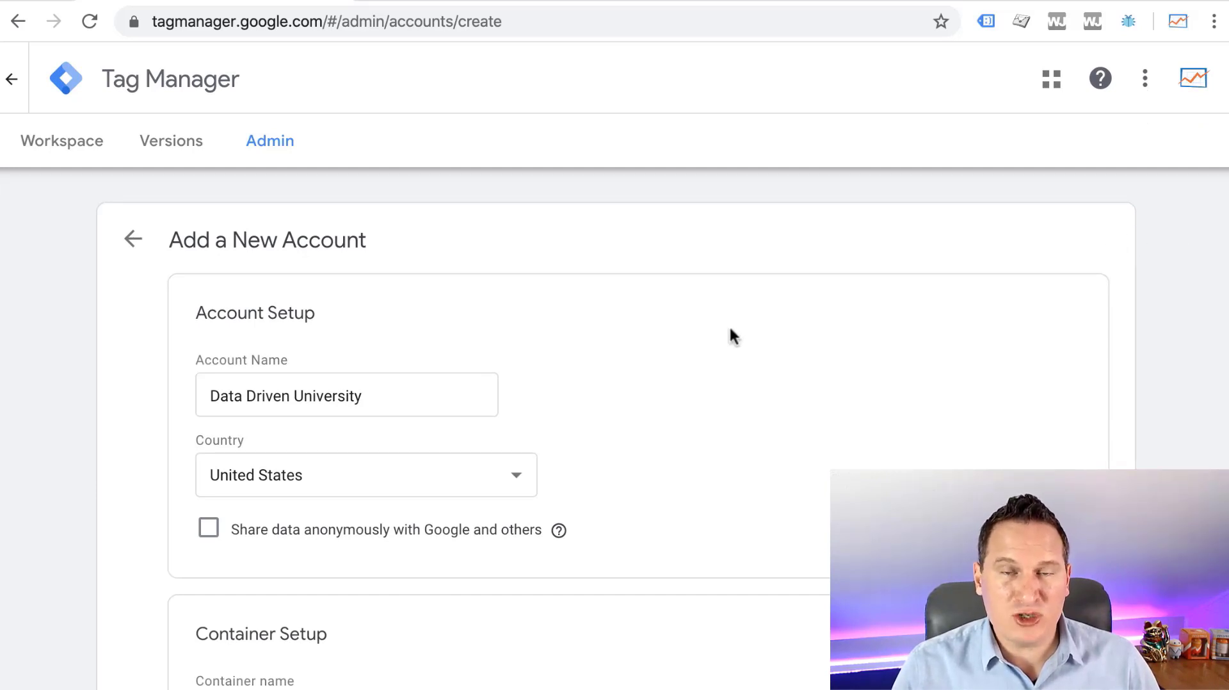
scroll(734, 324, down, 8)
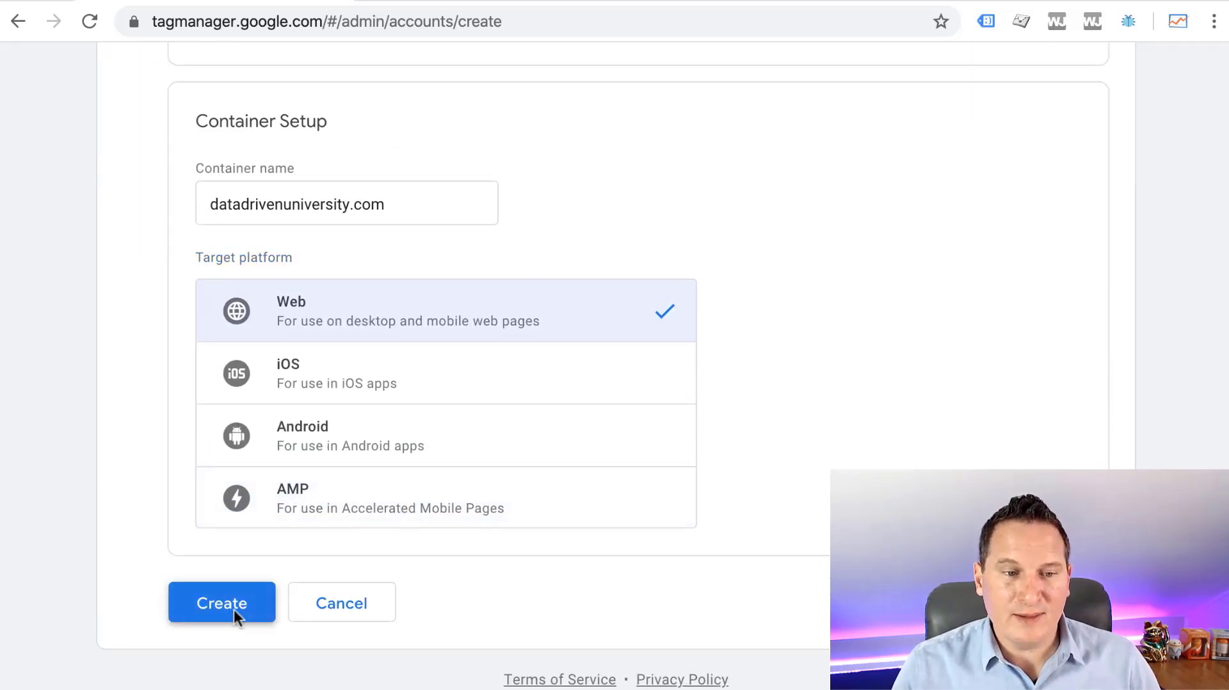
click(233, 609)
Accept the GDPR Data Processing Terms and agree to the Terms of Service.
scroll(332, 561, down, 10)
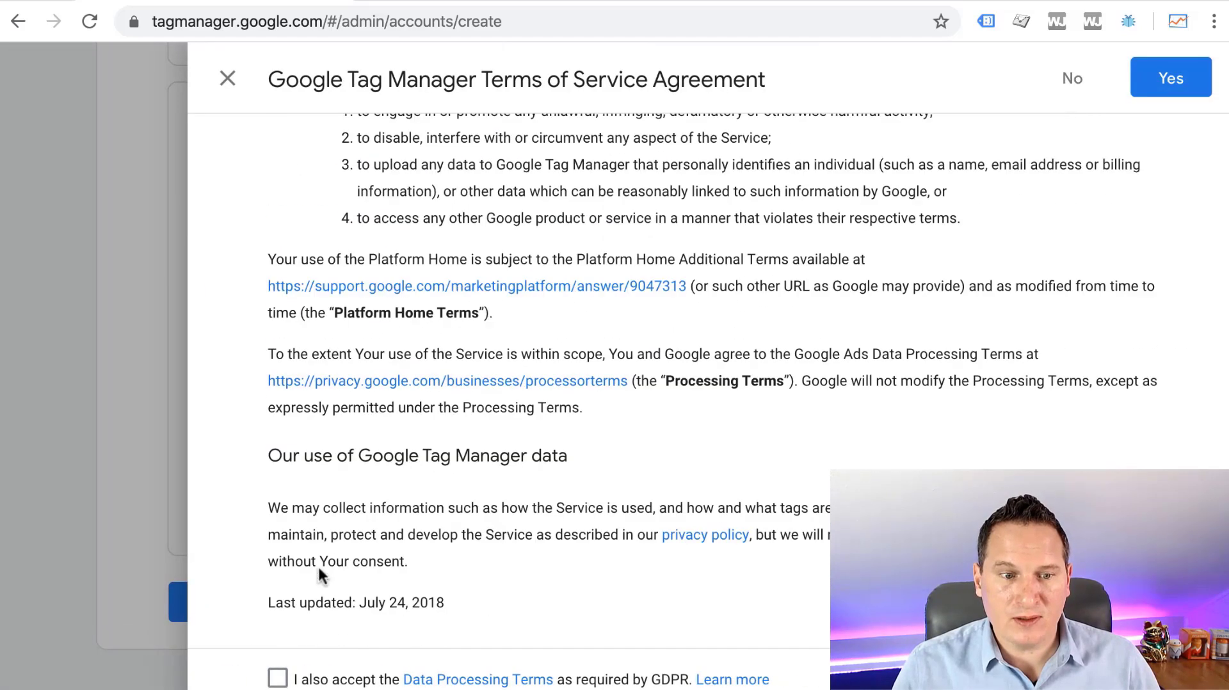
click(277, 678)
click(1159, 82)
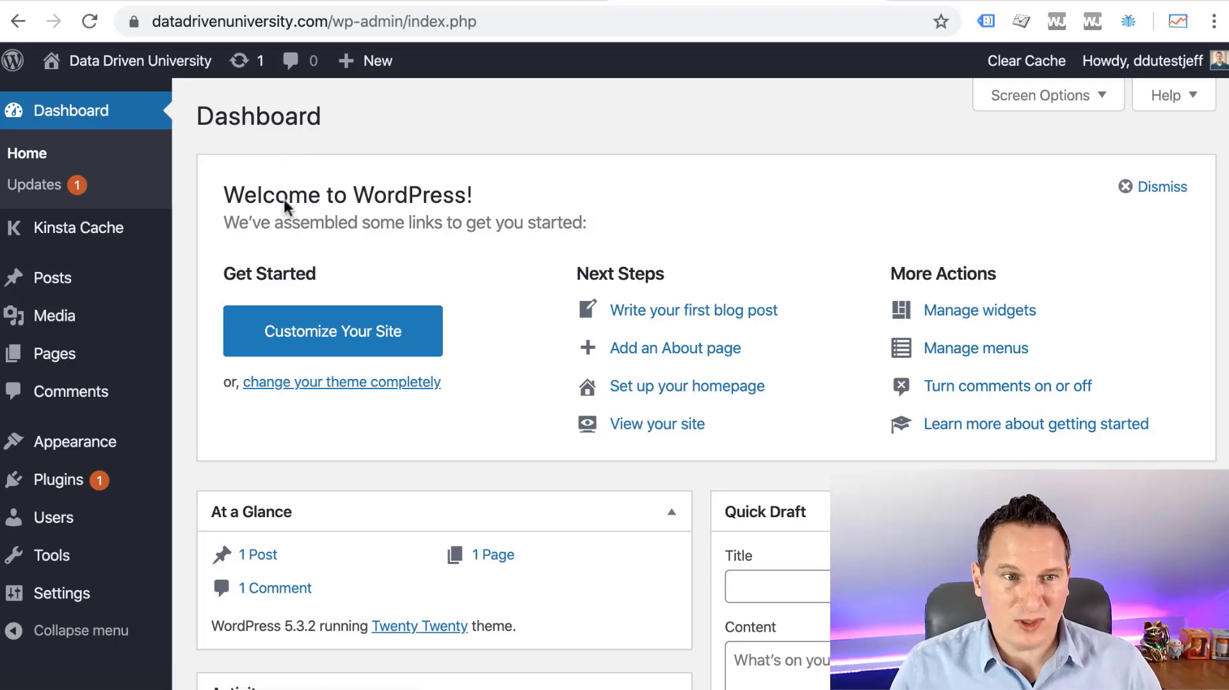
Search the Add New plugins page for 'google tag manager'.
scroll(504, 266, down, 10)
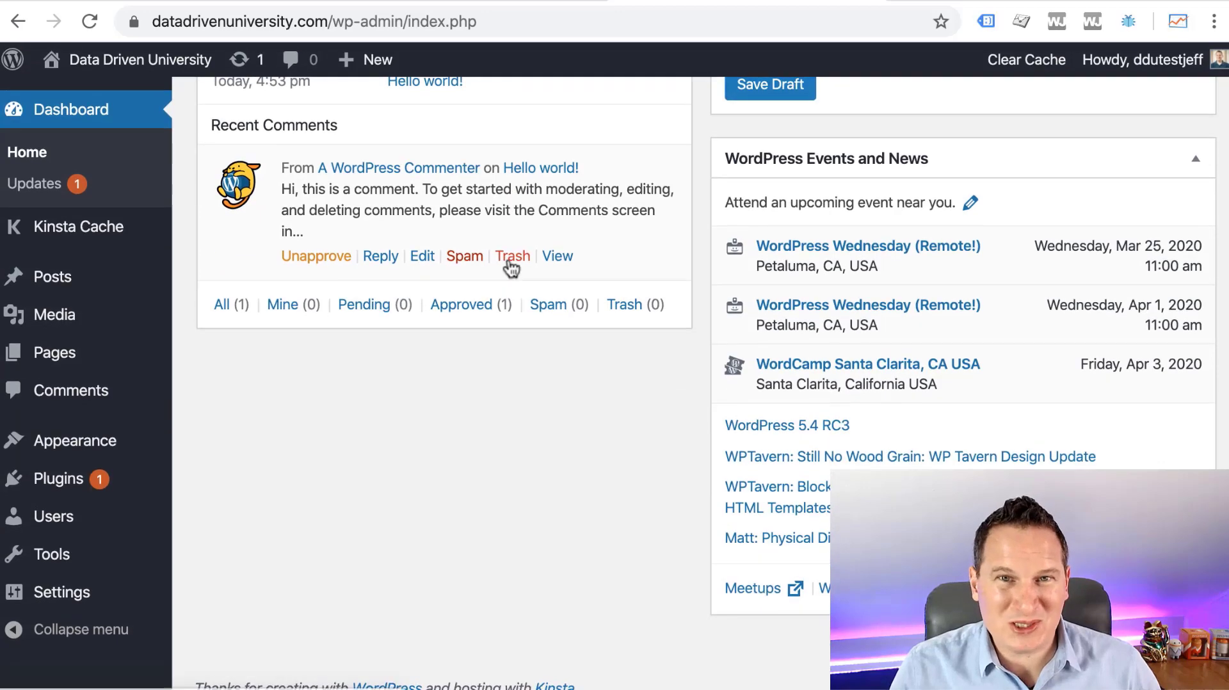
scroll(508, 267, up, 10)
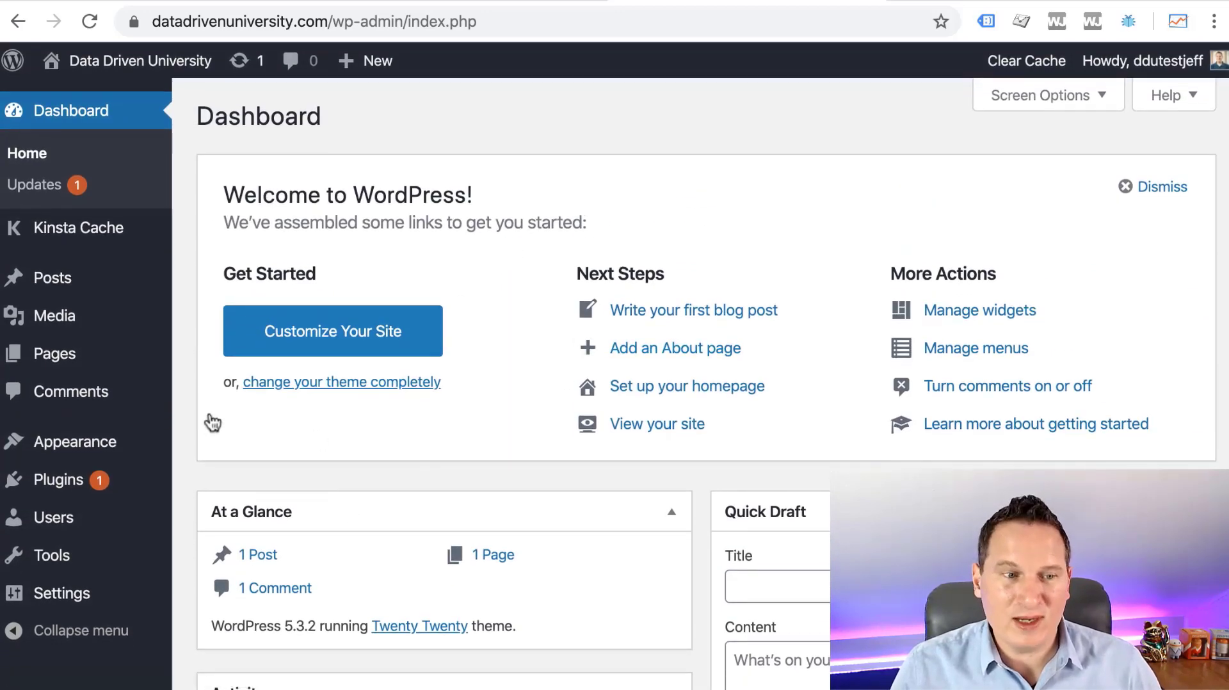
mouse_move(61, 497)
click(218, 517)
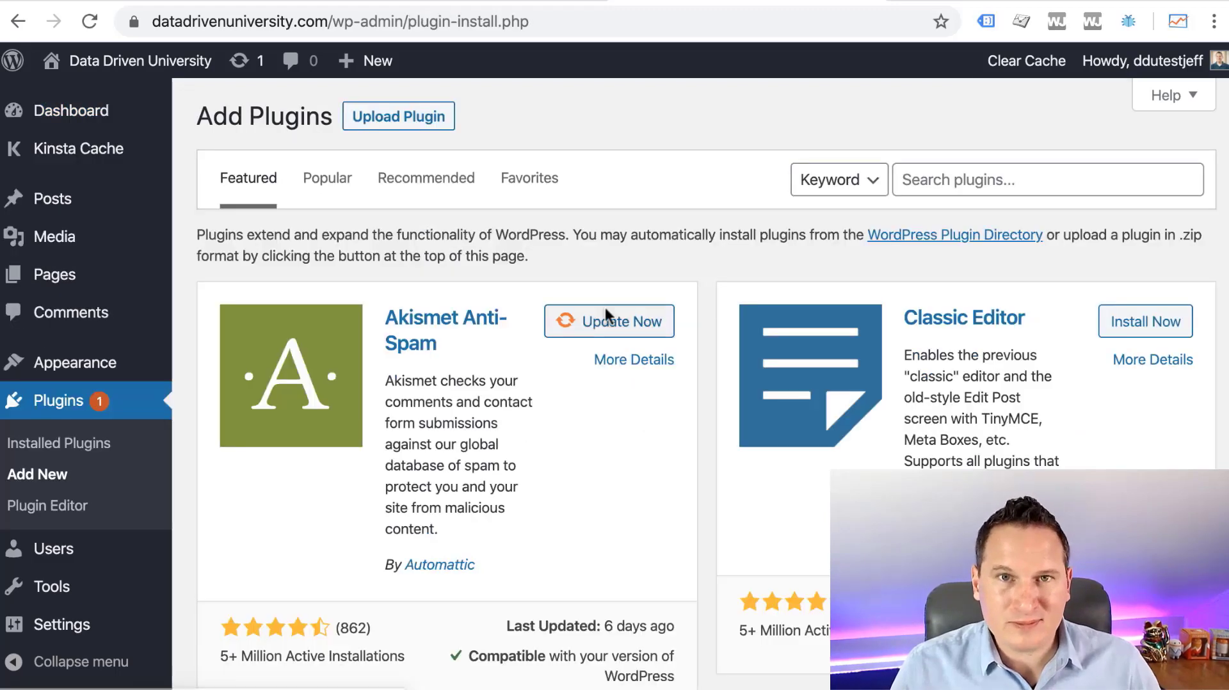
click(1018, 179)
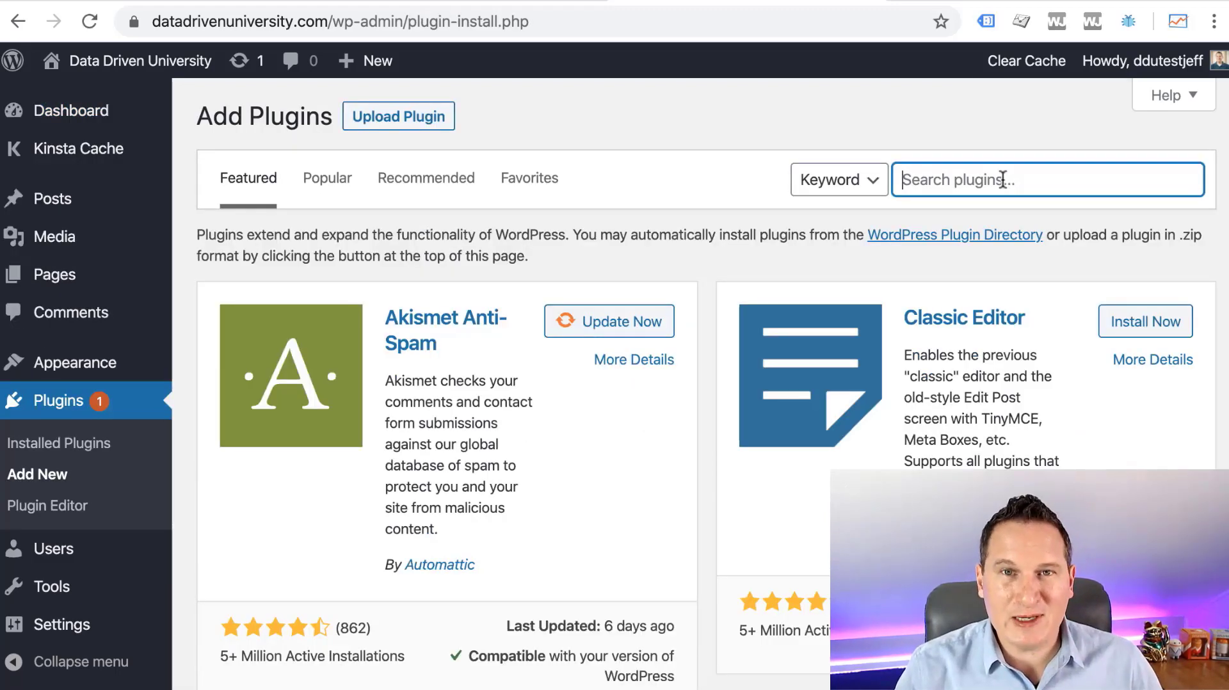
text(google )
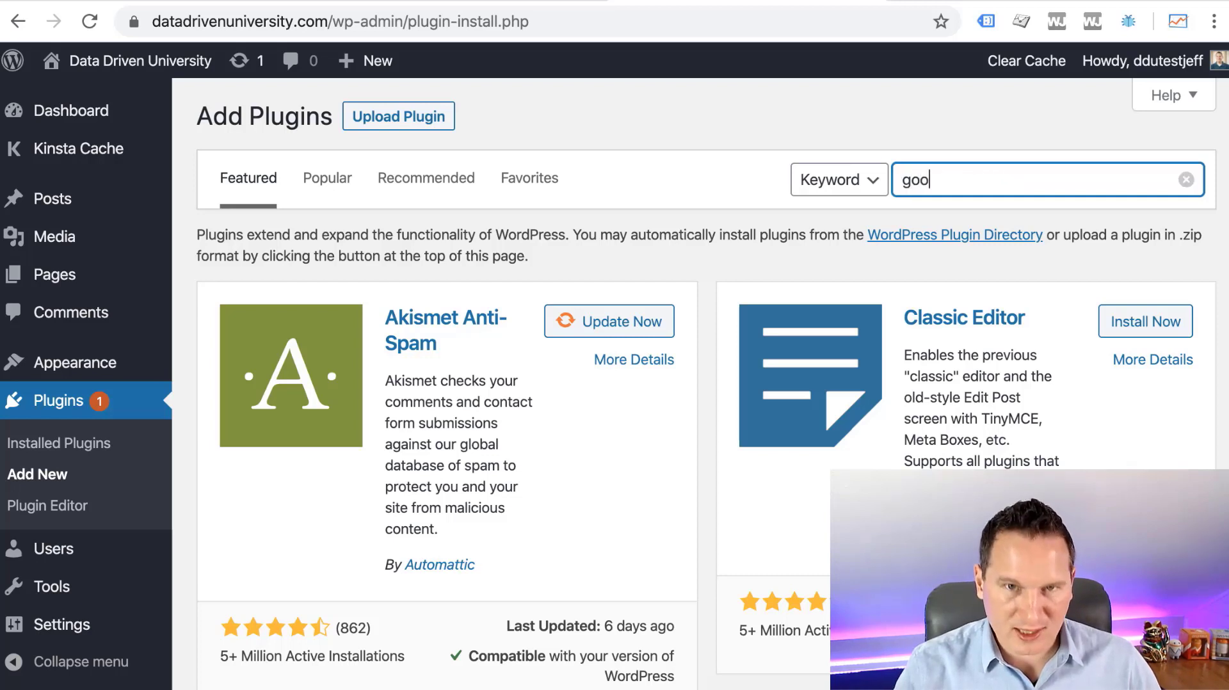
text(tag manager)
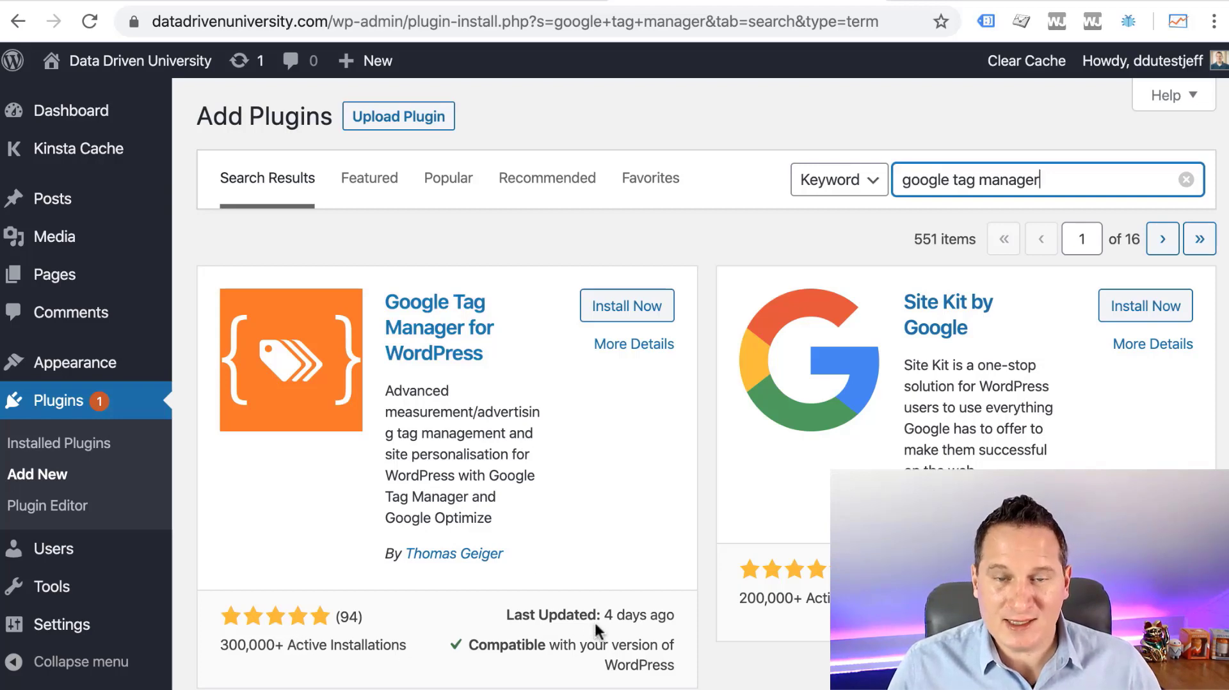
Install and activate the Google Tag Manager for WordPress plugin.
scroll(784, 531, down, 7)
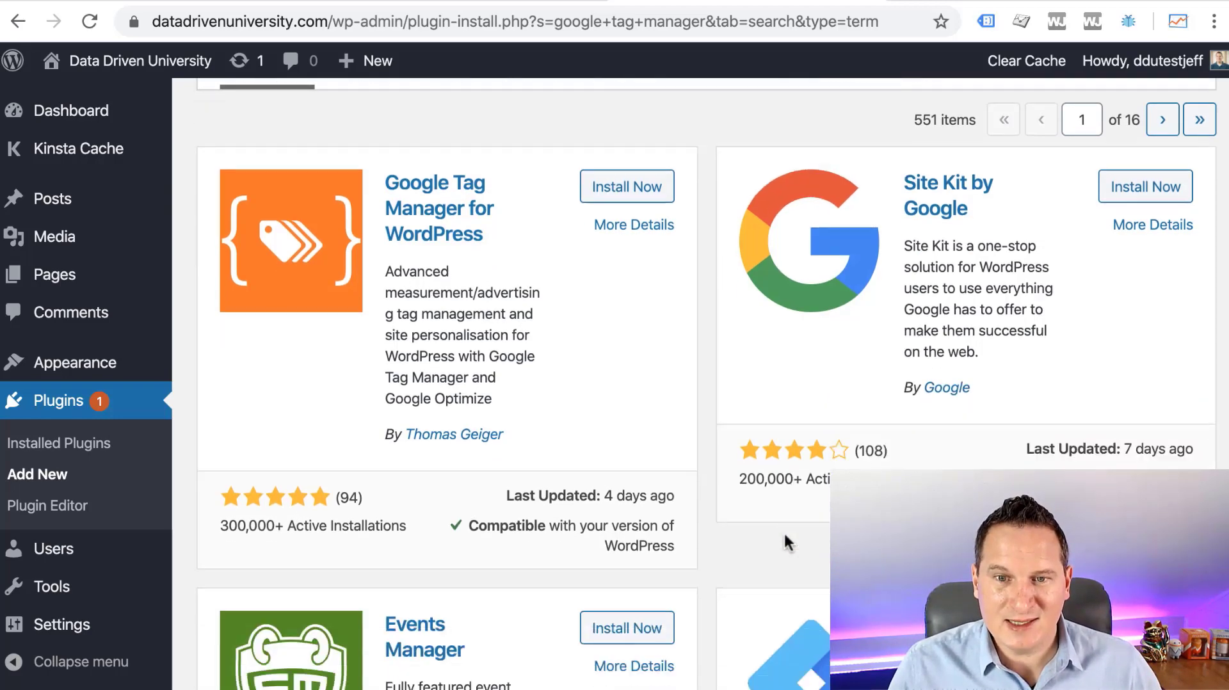
scroll(783, 528, up, 7)
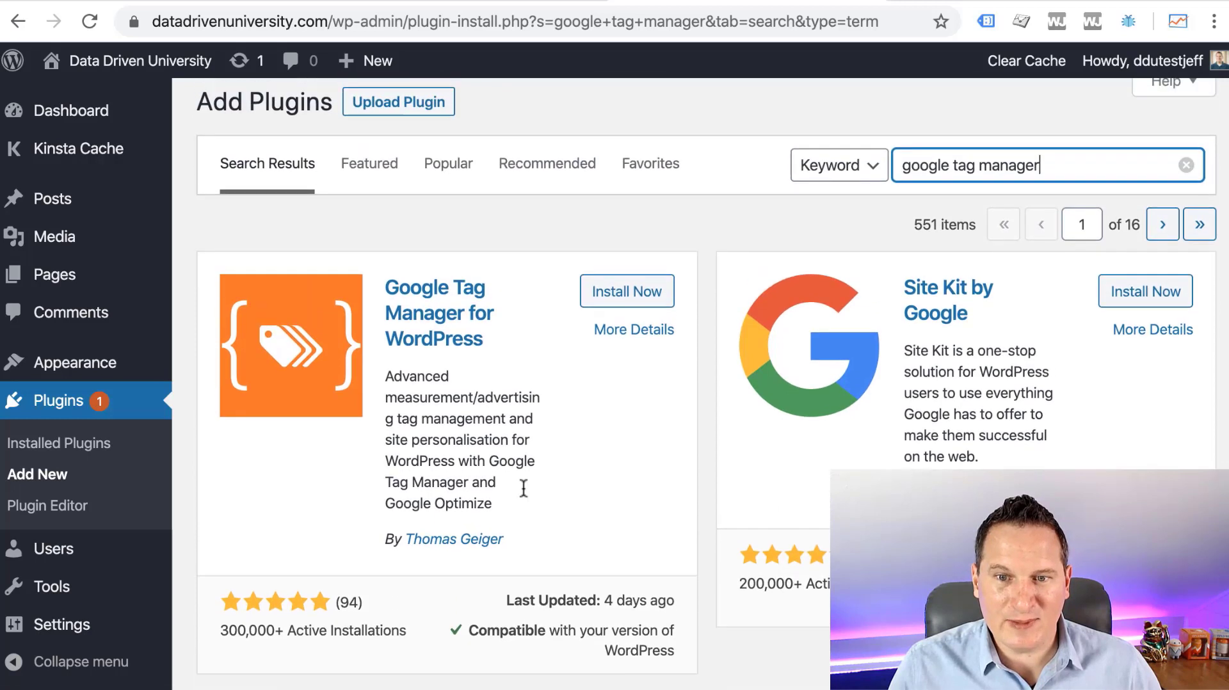
click(604, 301)
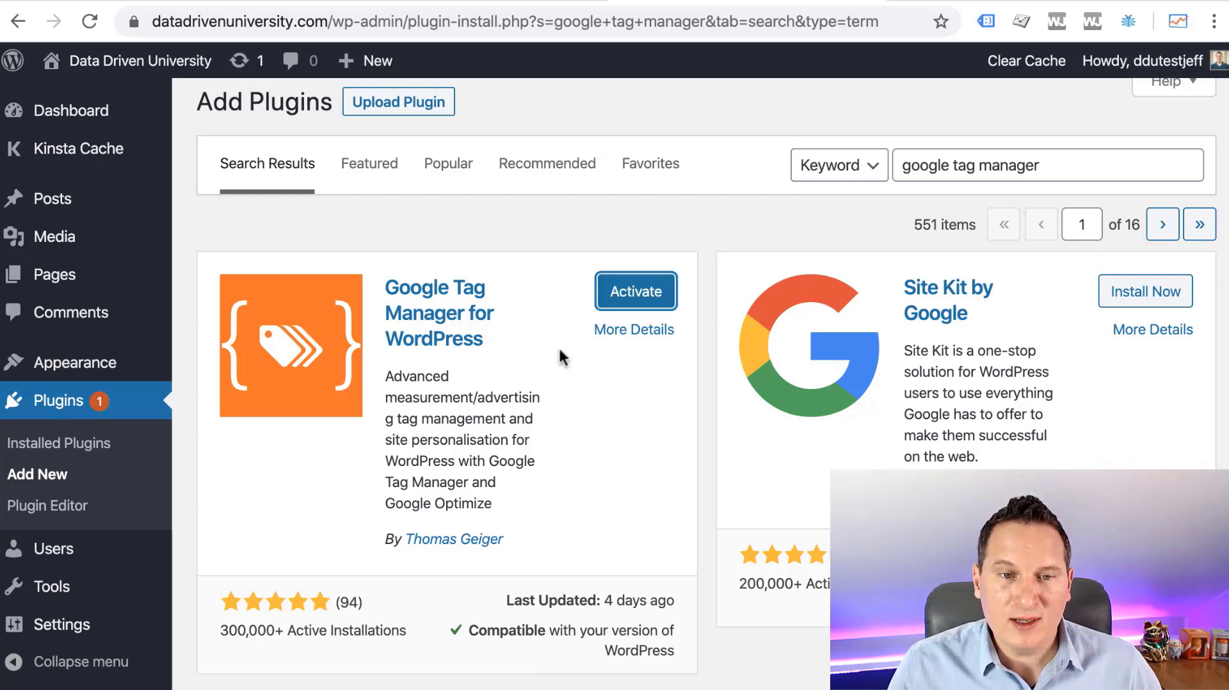
click(659, 291)
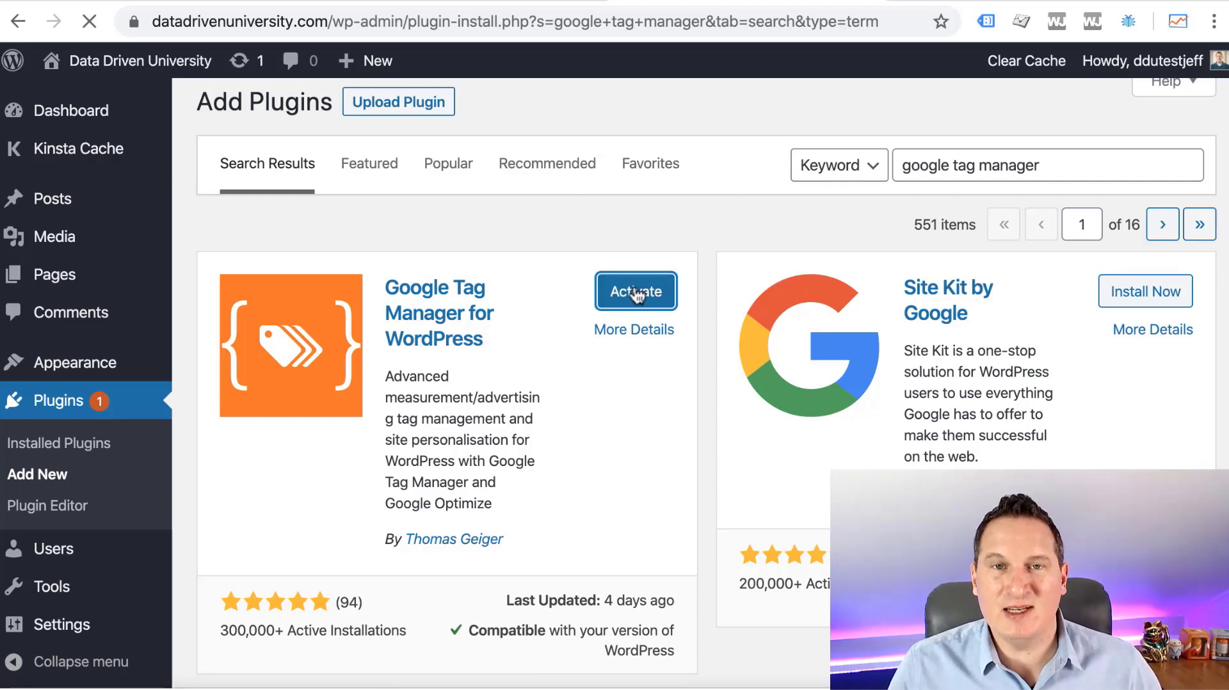
scroll(636, 295, down, 2)
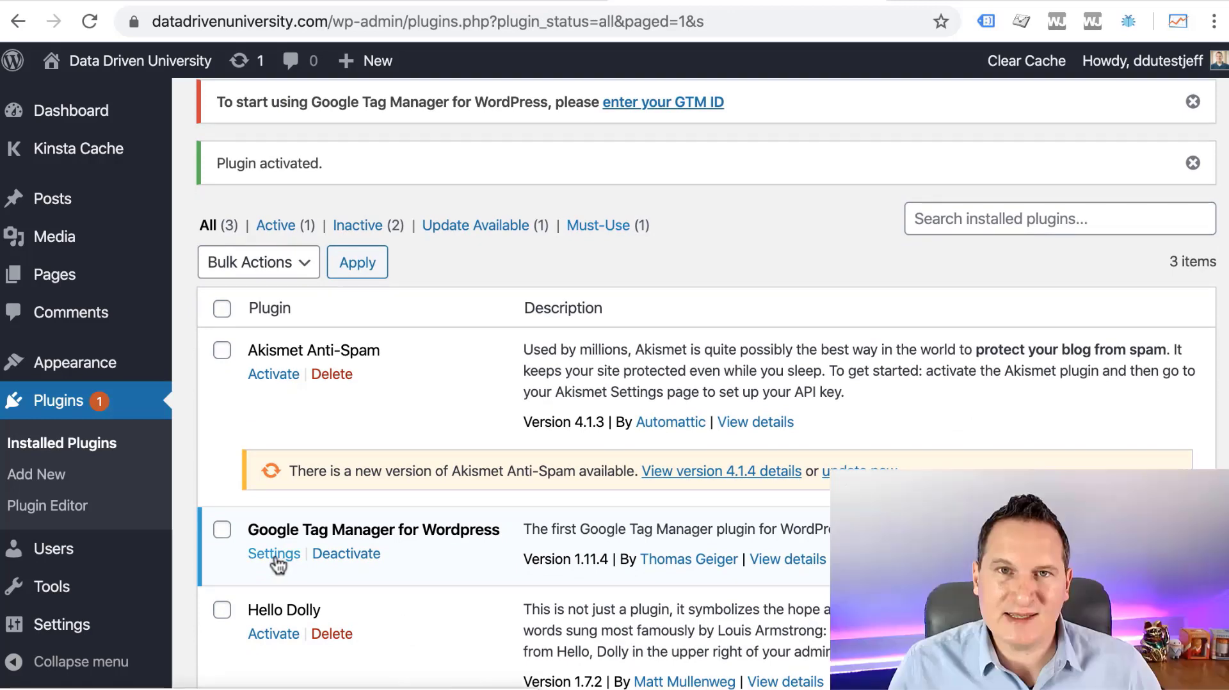
In the GTM plugin settings, set container code placement to Codeless injection.
click(275, 558)
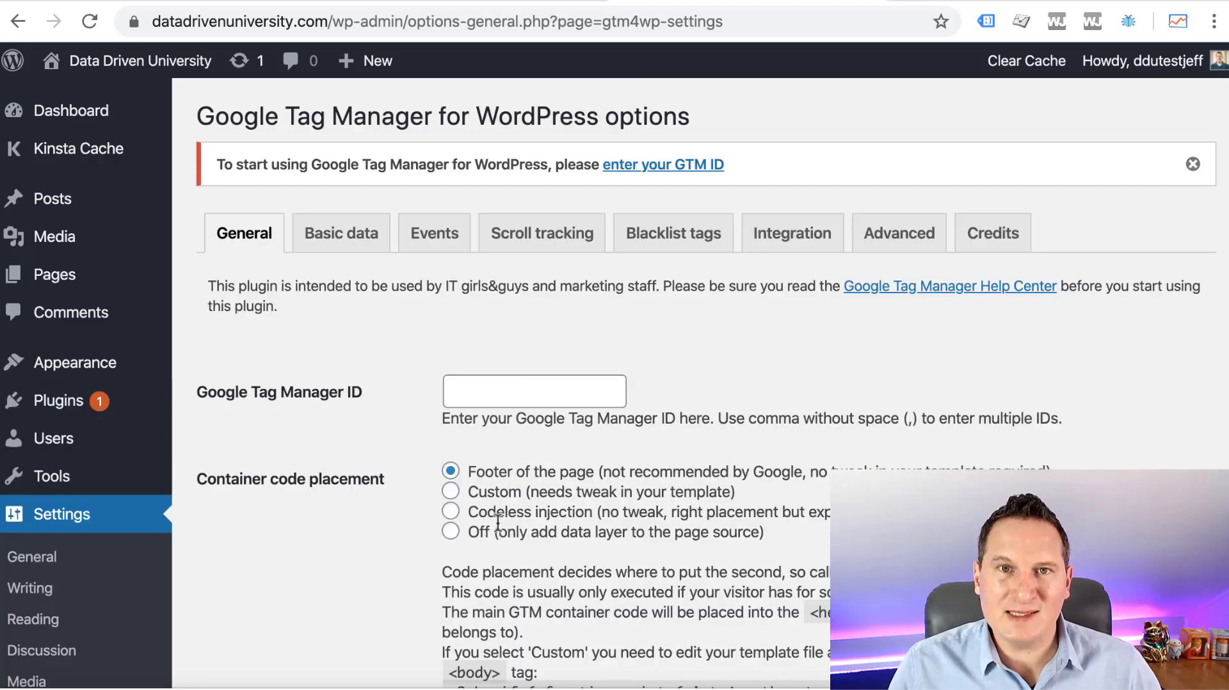
click(453, 395)
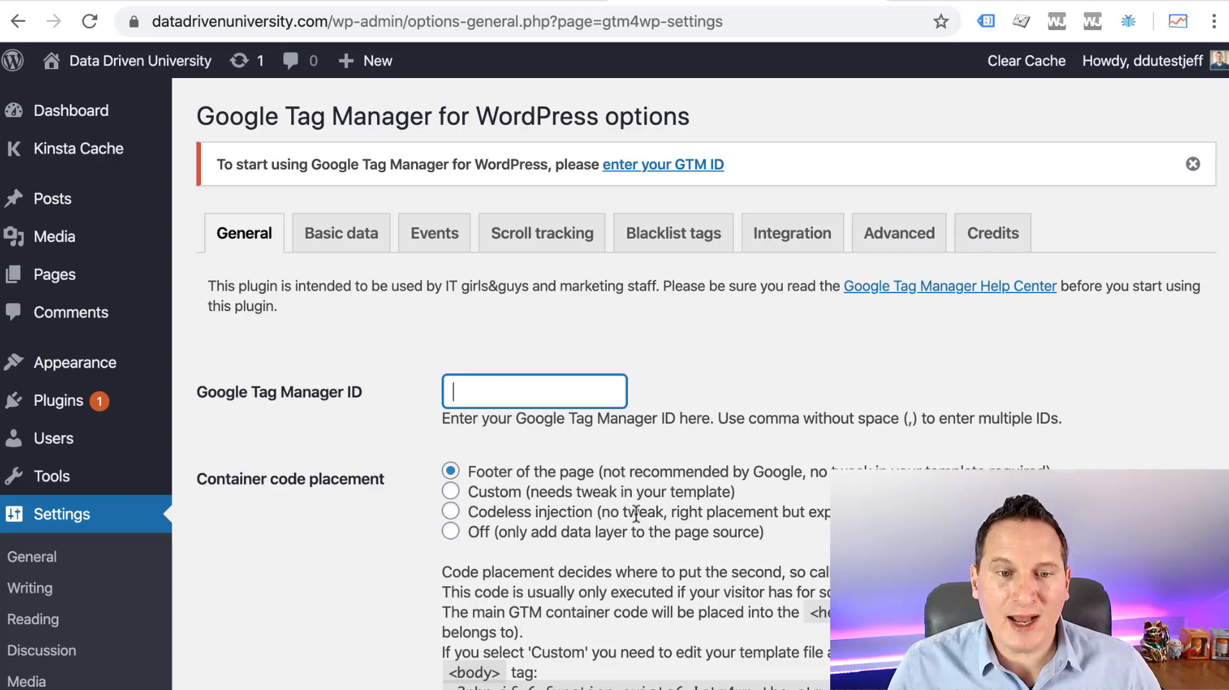
click(452, 515)
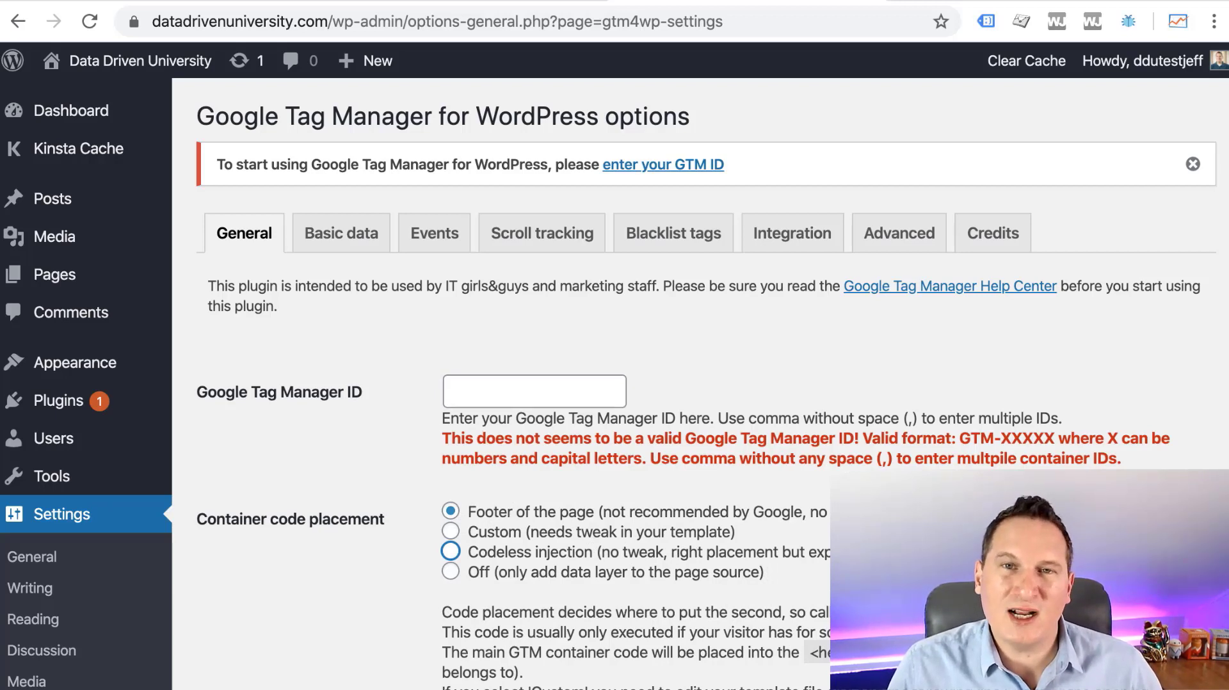
click(473, 551)
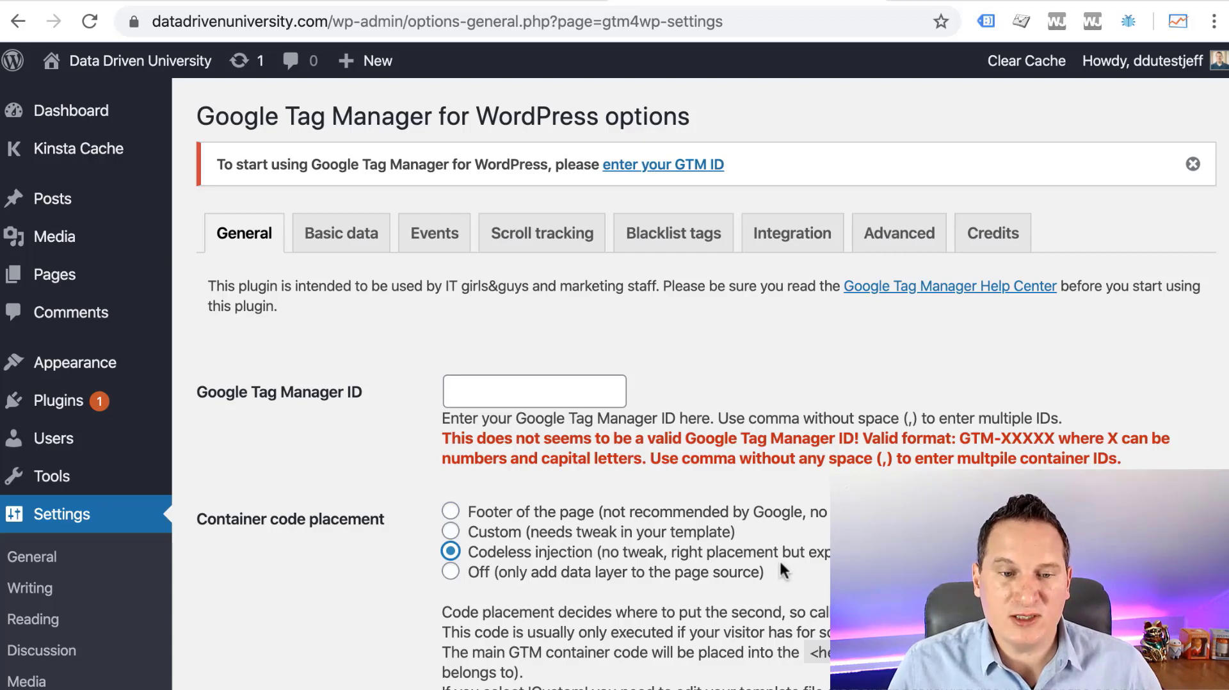
click(478, 391)
Paste container ID GTM-59SN7RW into the plugin's Google Tag Manager ID field and save changes.
click(240, 1)
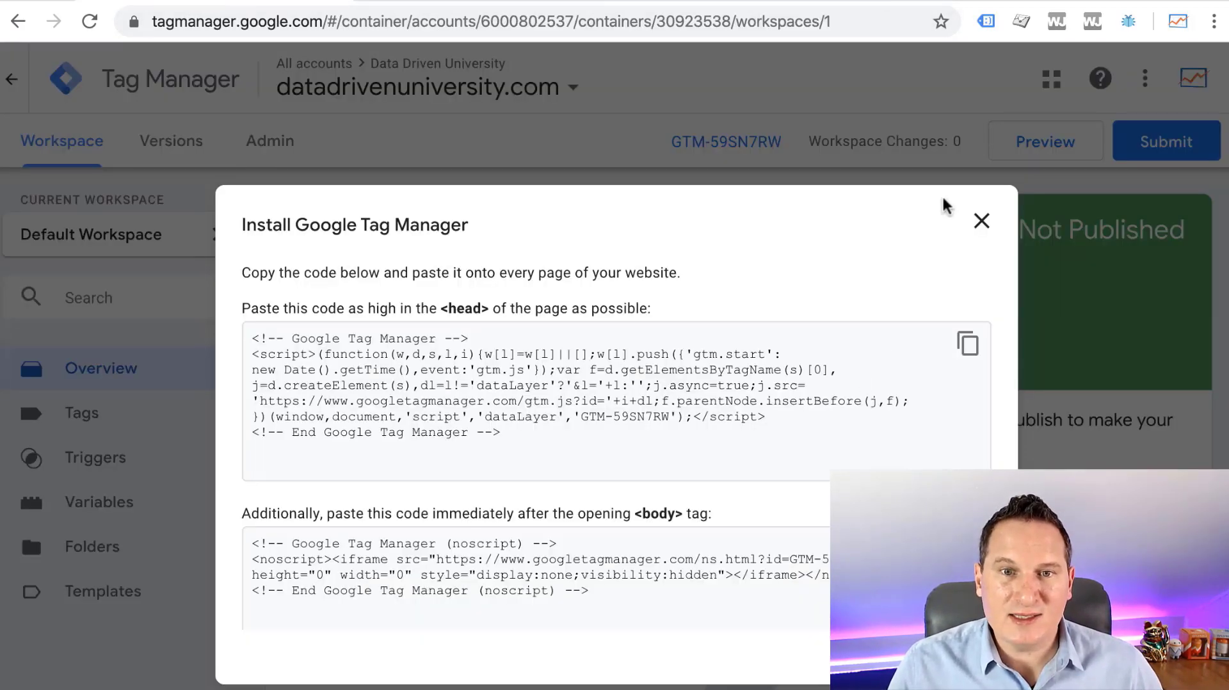
click(978, 227)
drag(665, 141, 780, 144)
key(ctrl+c)
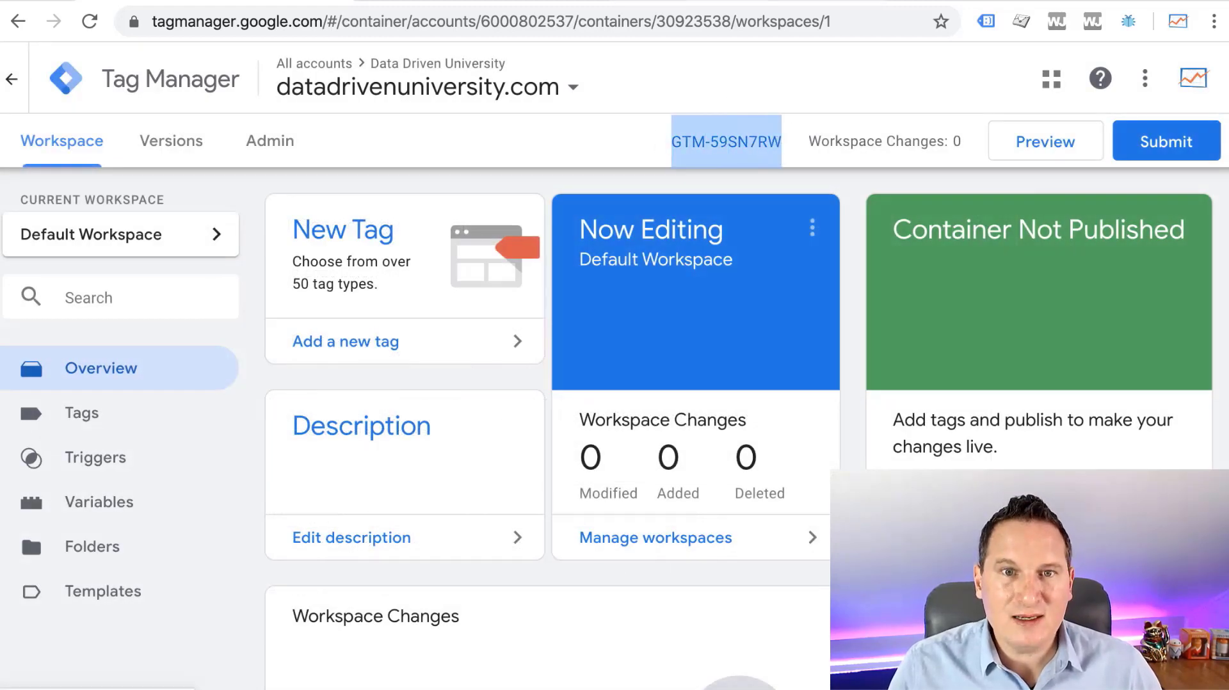
key(ctrl+shift+Tab)
key(ctrl+v)
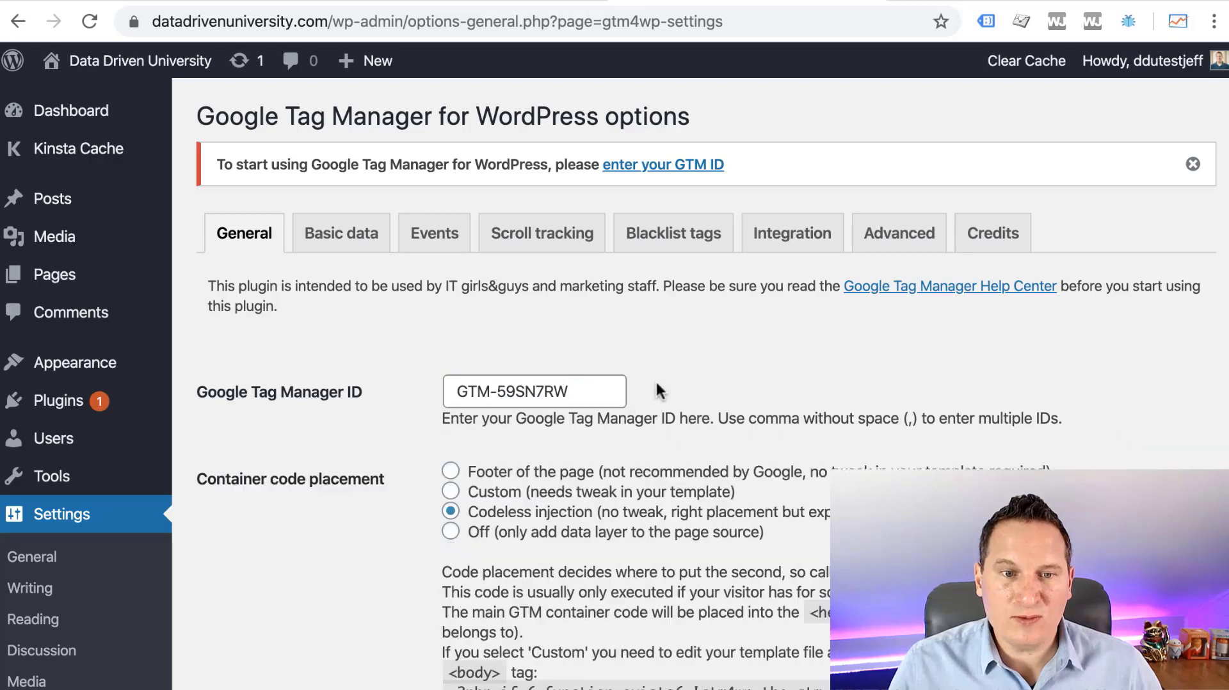
click(457, 388)
key(BackSpace)
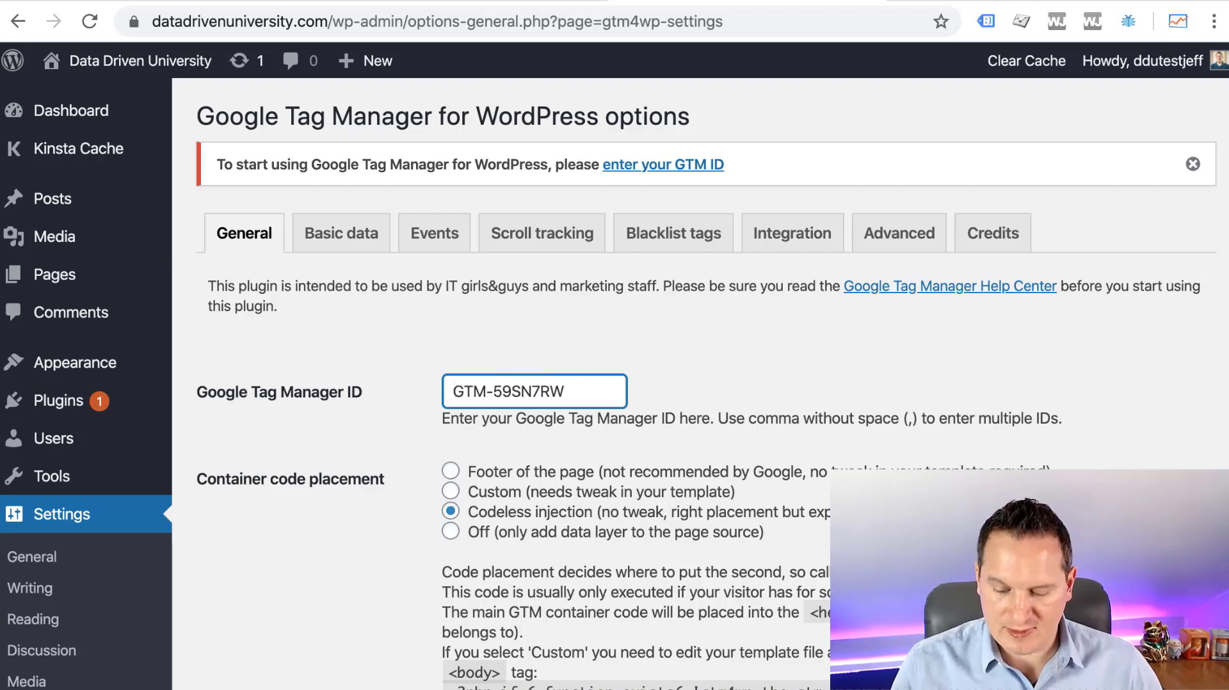
scroll(453, 390, down, 5)
click(269, 600)
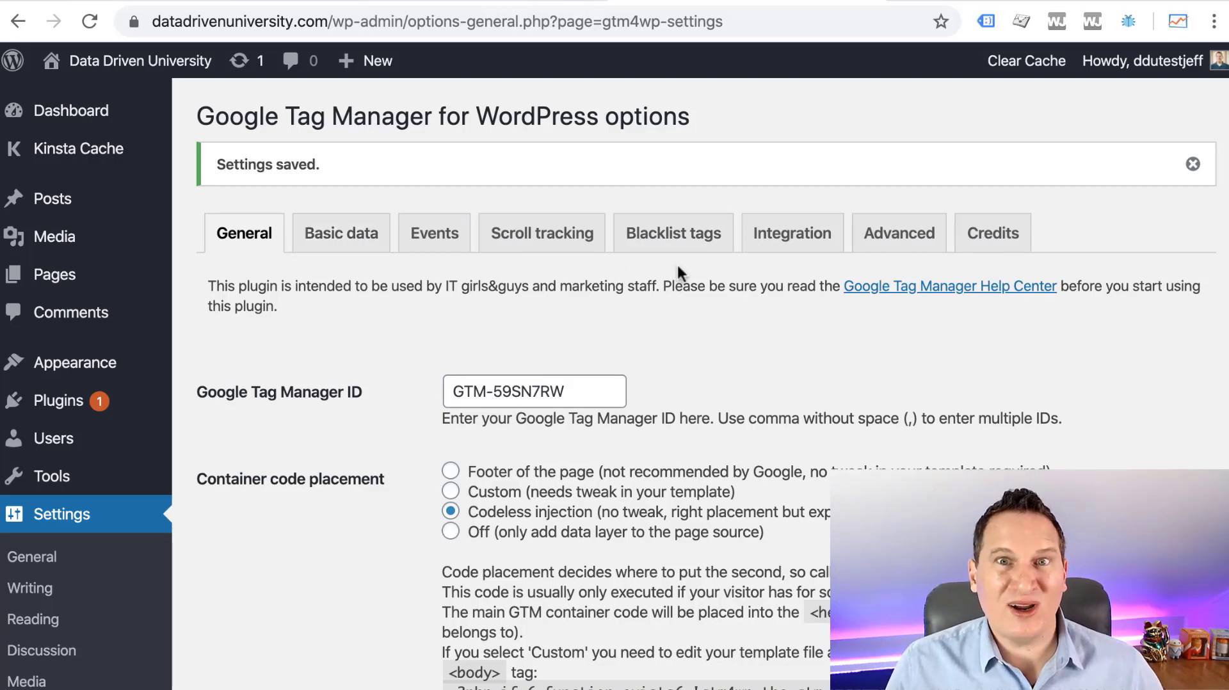
Scroll the public home page to view the Hello world! post.
scroll(699, 280, down, 3)
scroll(663, 328, up, 3)
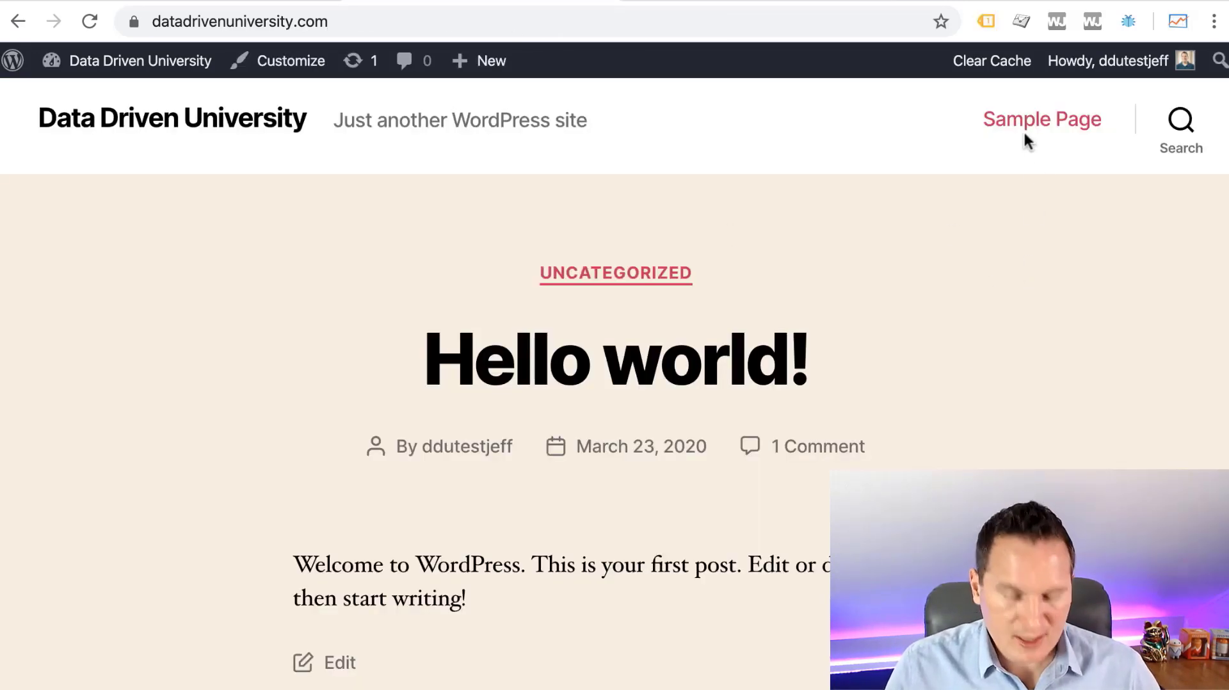
Review Tag Assistant's GTM-59SN7RW entry and its unpublished-container 404 warning.
click(986, 21)
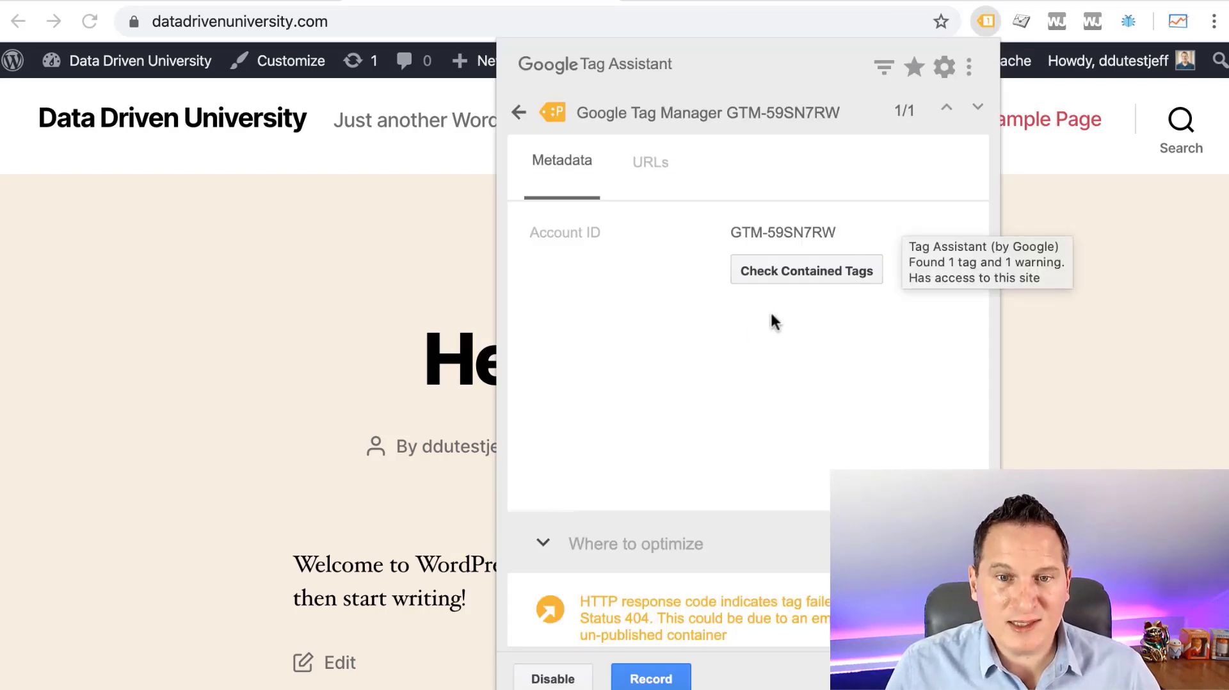
click(518, 112)
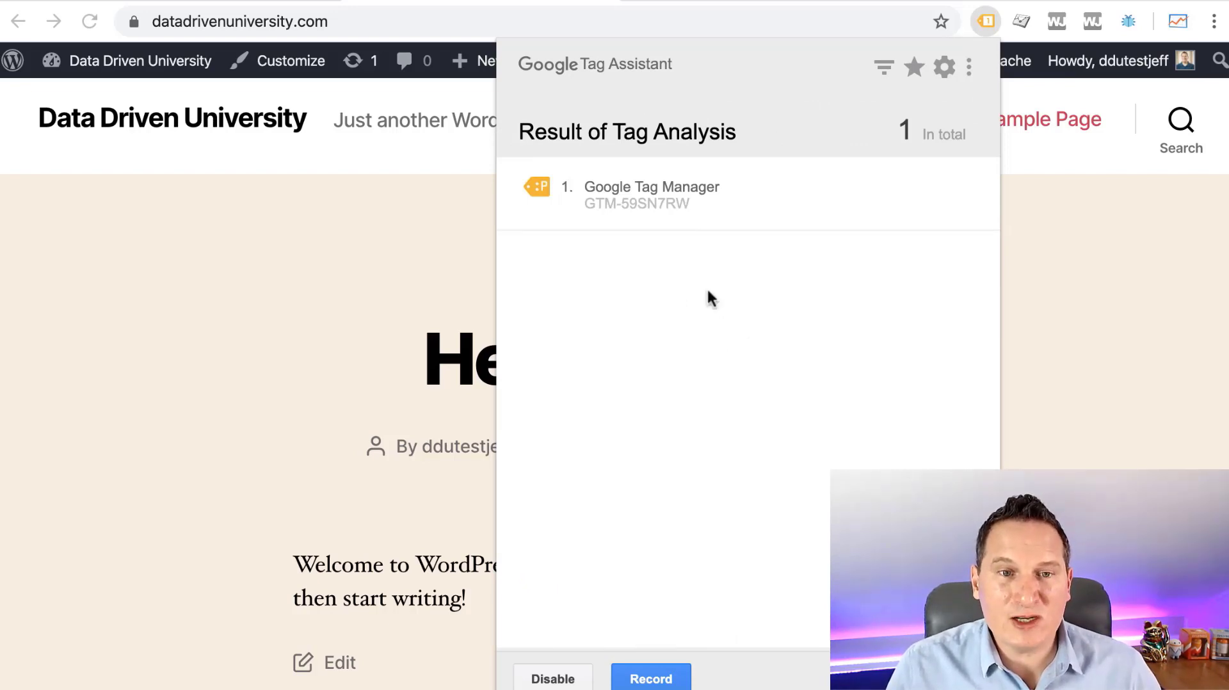
click(539, 193)
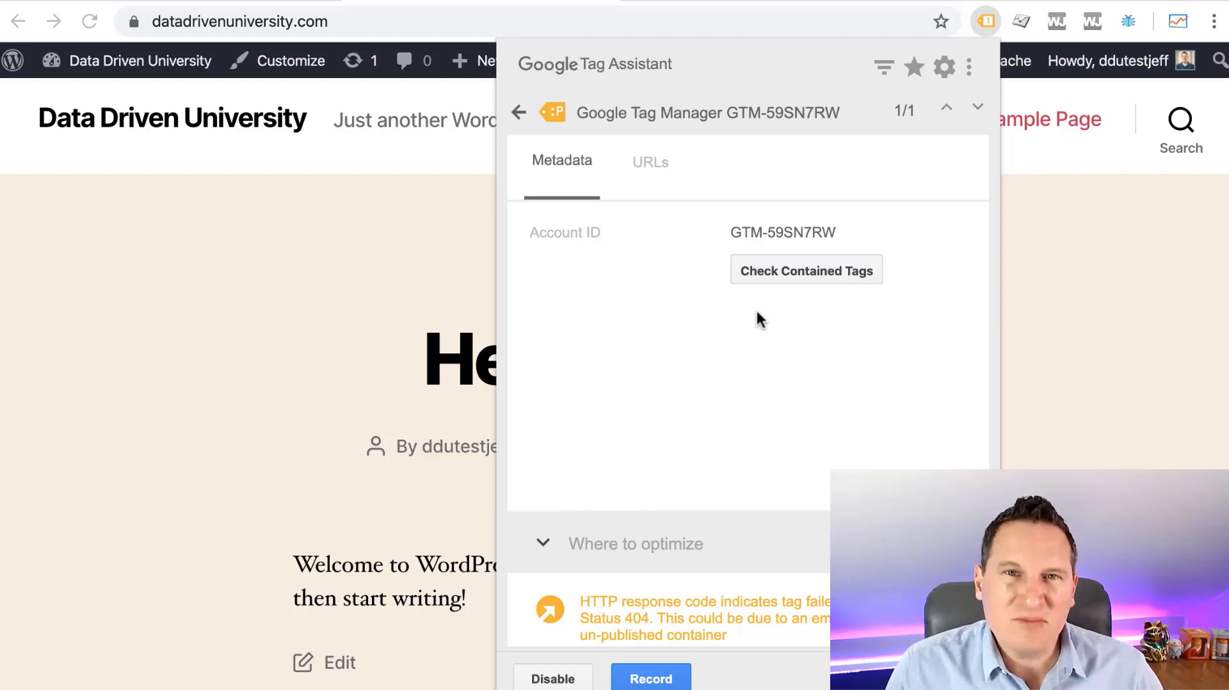
click(1134, 362)
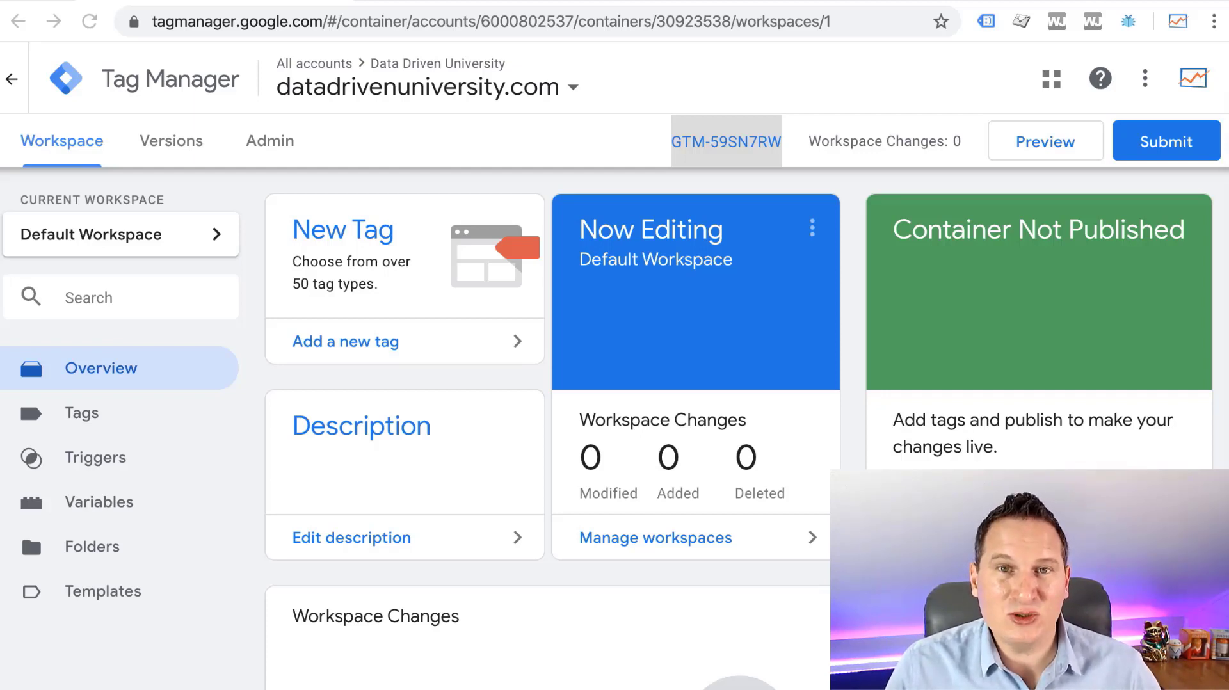
Add a new tag and set its type to Google Analytics: Universal Analytics.
click(375, 348)
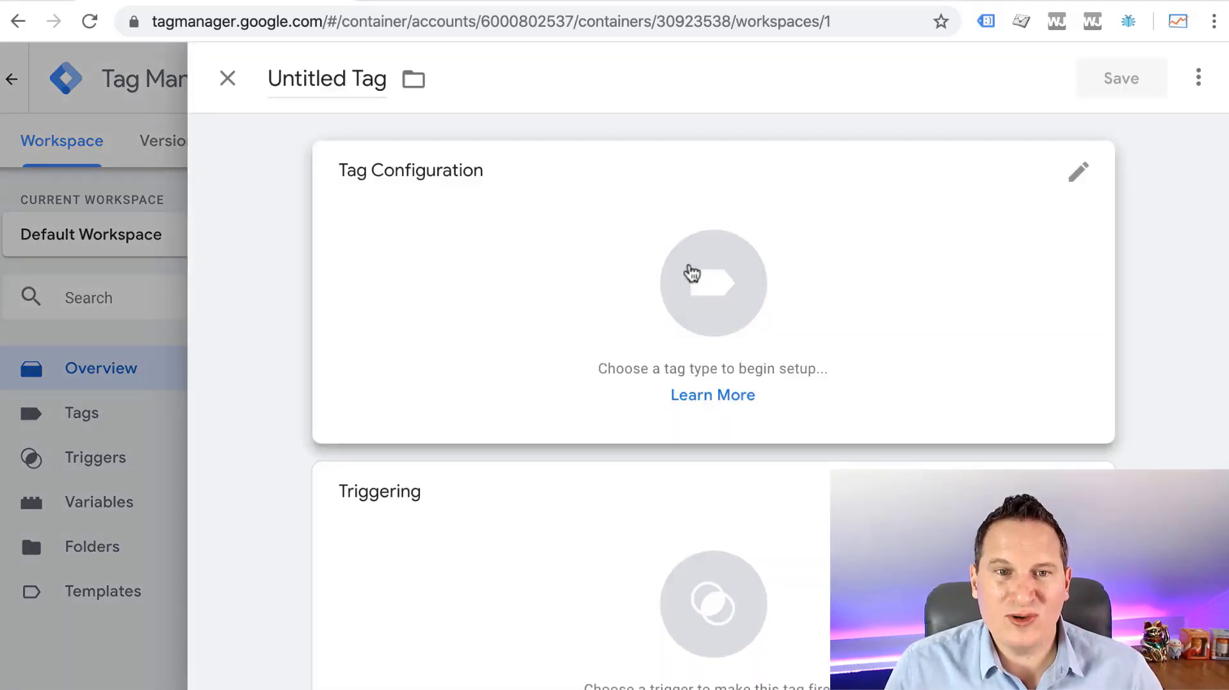
click(695, 281)
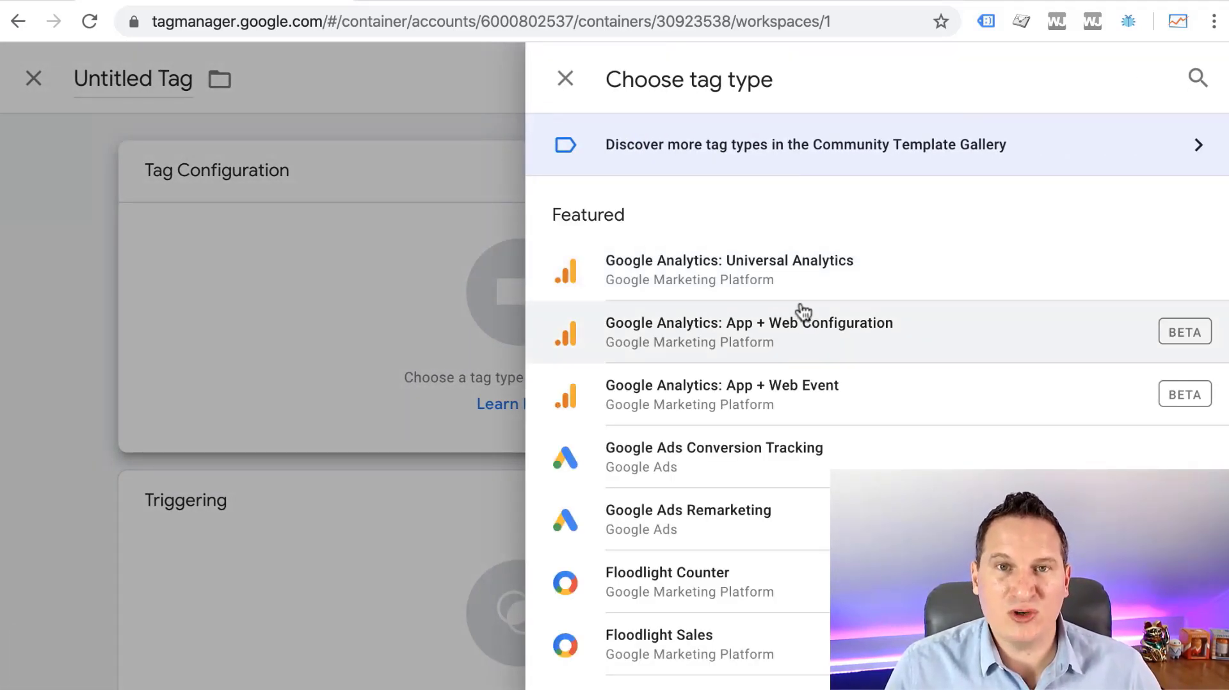
scroll(803, 311, down, 1)
scroll(803, 312, up, 1)
scroll(802, 311, down, 5)
scroll(800, 310, down, 8)
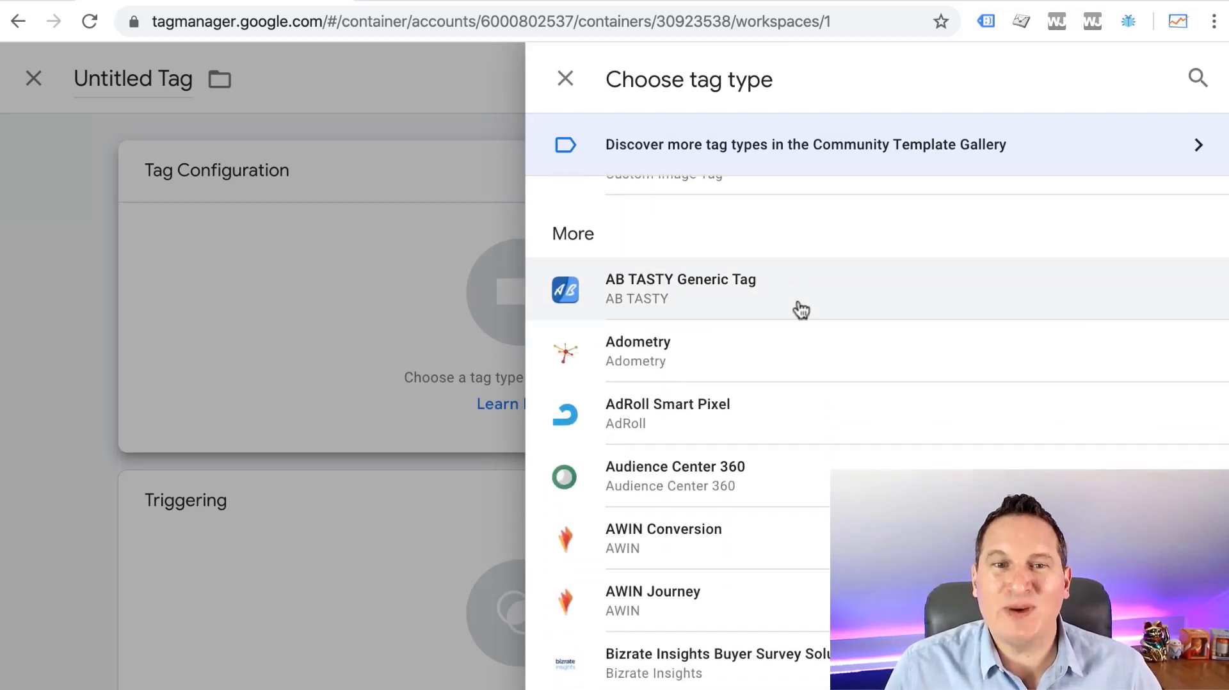
scroll(798, 310, up, 2)
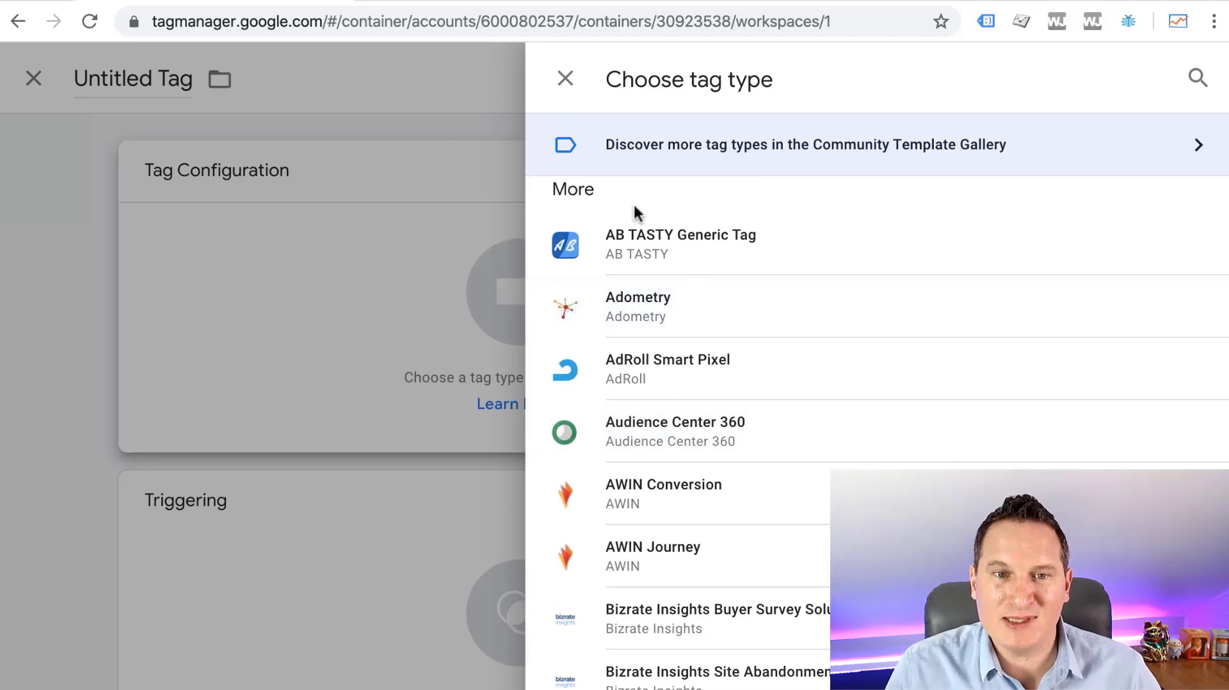
scroll(669, 316, down, 3)
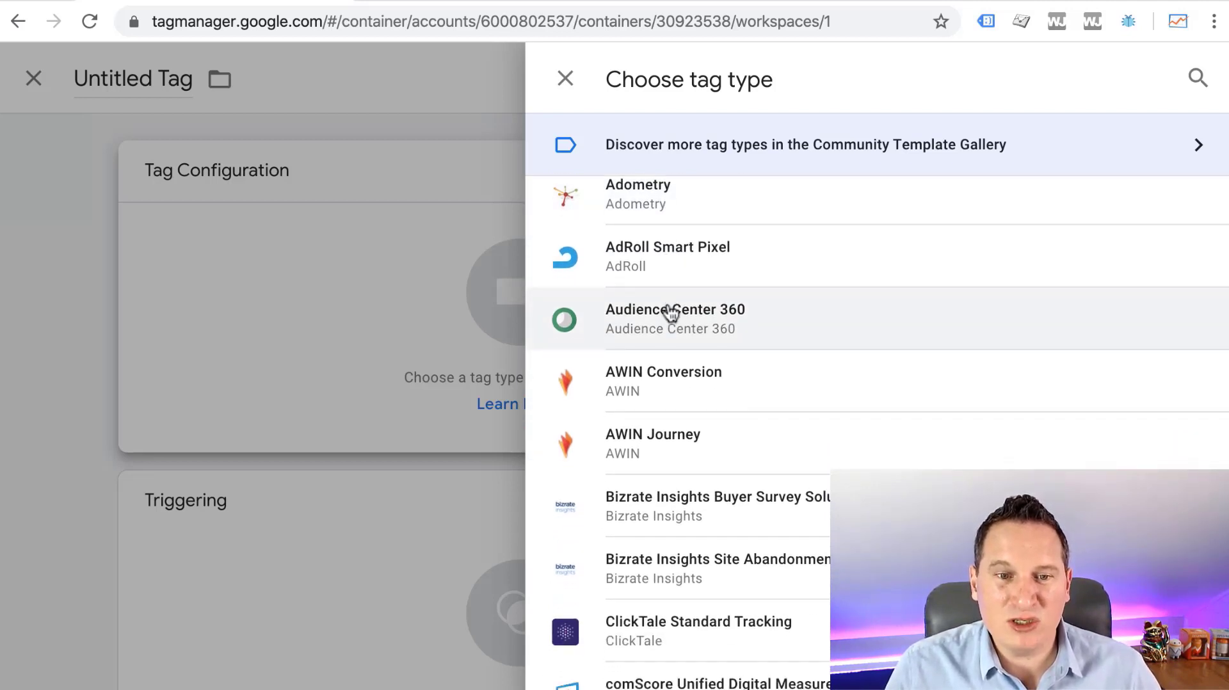
scroll(677, 368, down, 4)
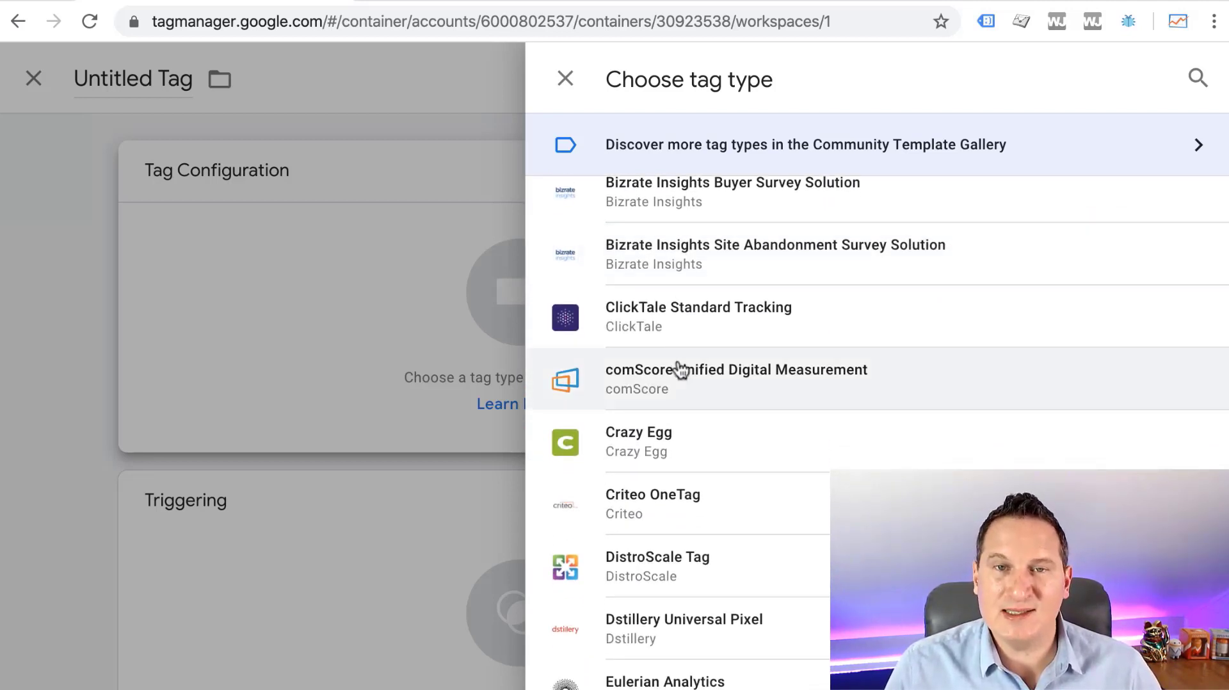
scroll(680, 368, down, 6)
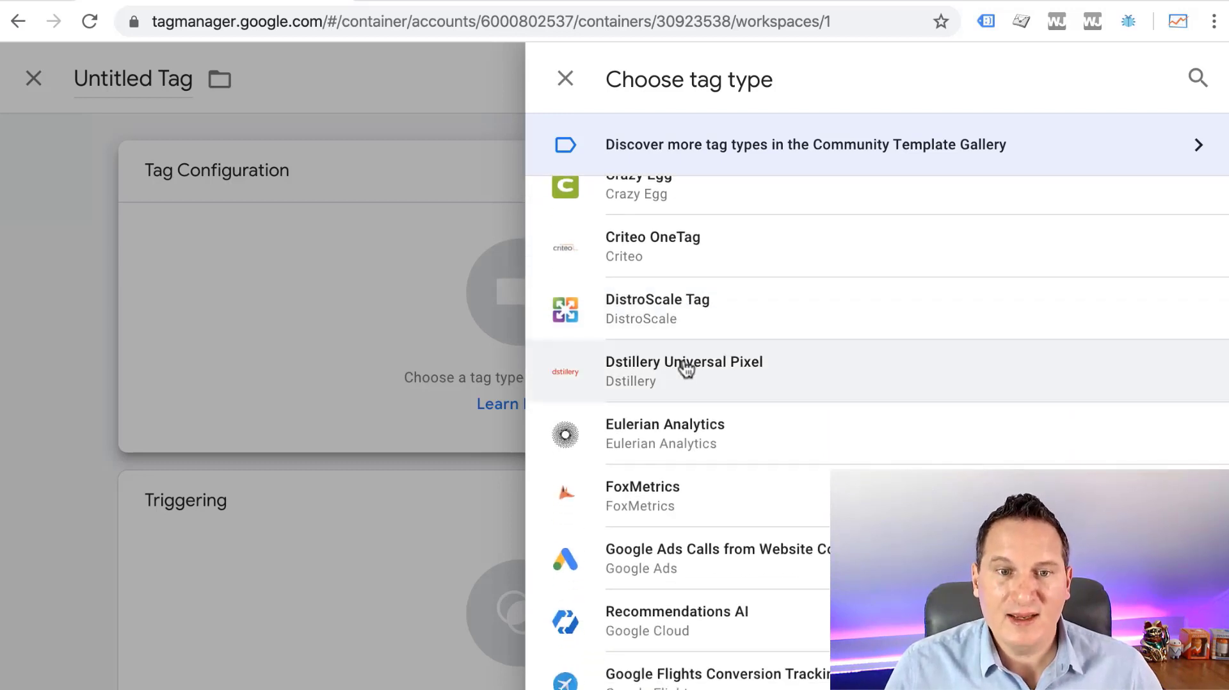
scroll(691, 368, down, 3)
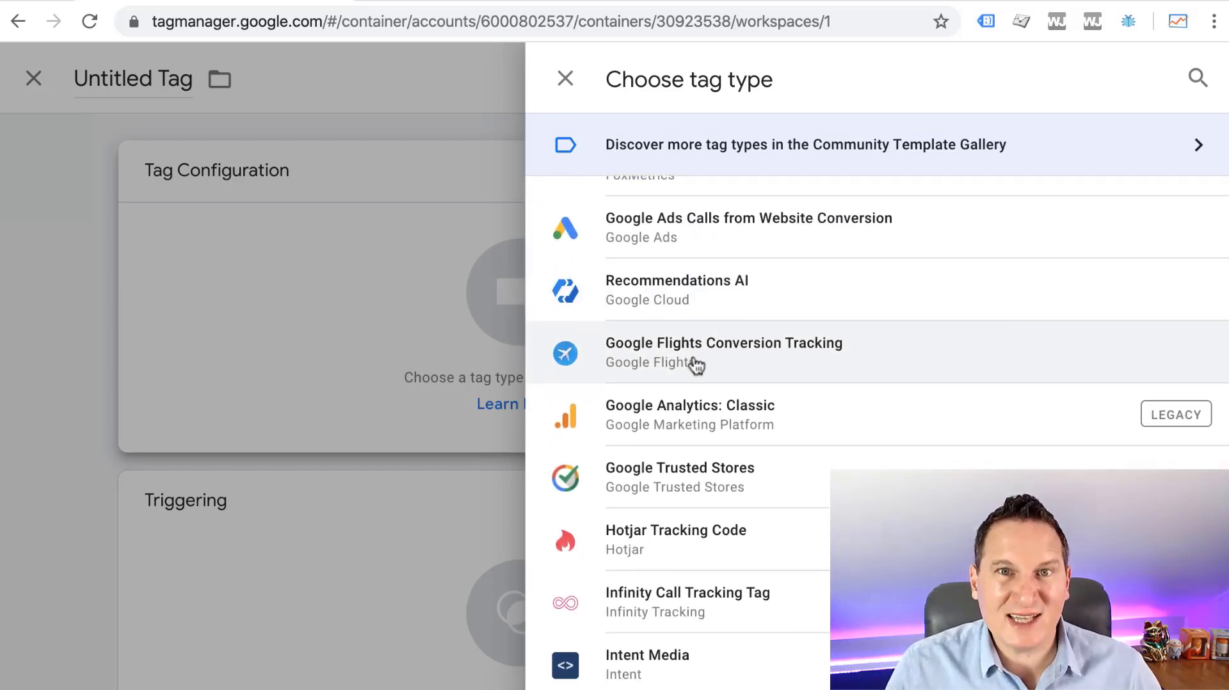
scroll(728, 416, down, 5)
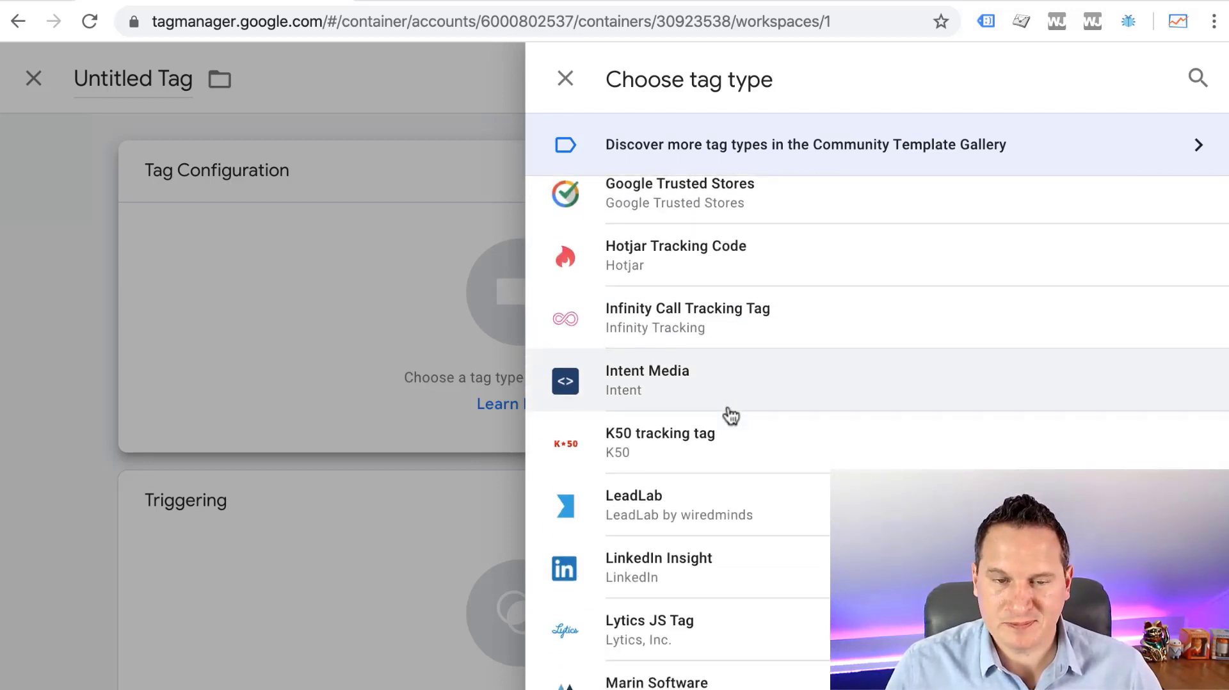
scroll(729, 414, up, 4)
scroll(730, 414, down, 15)
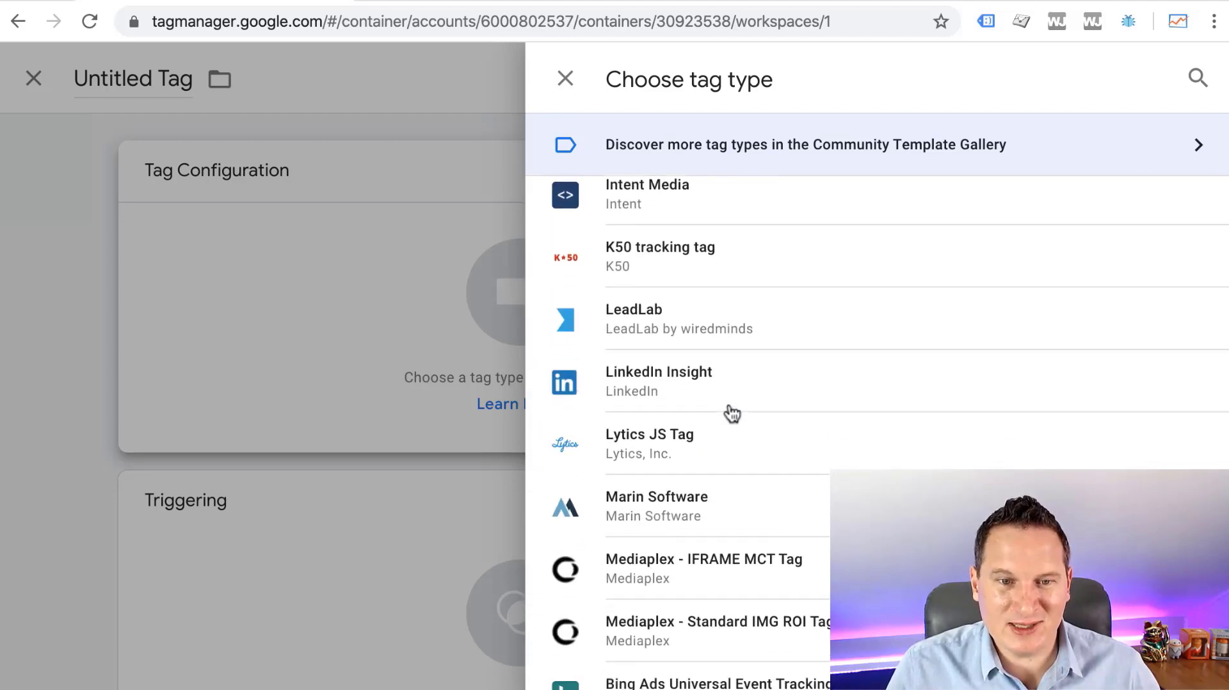
scroll(731, 438, down, 4)
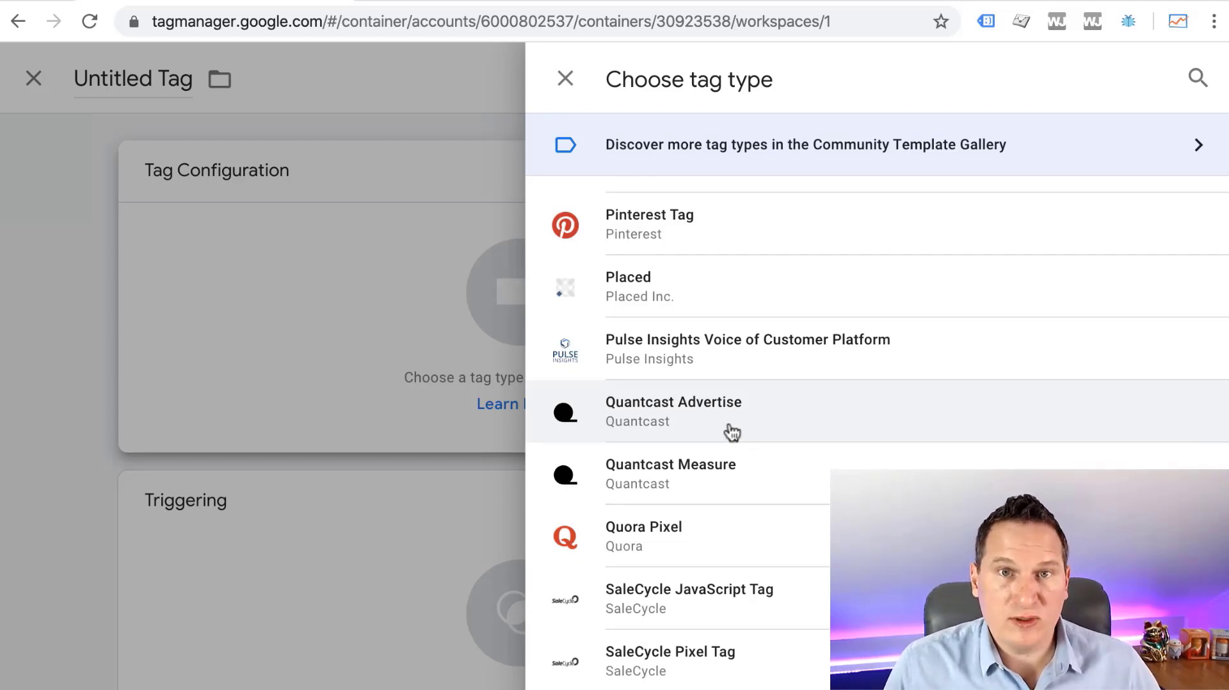
scroll(731, 433, down, 5)
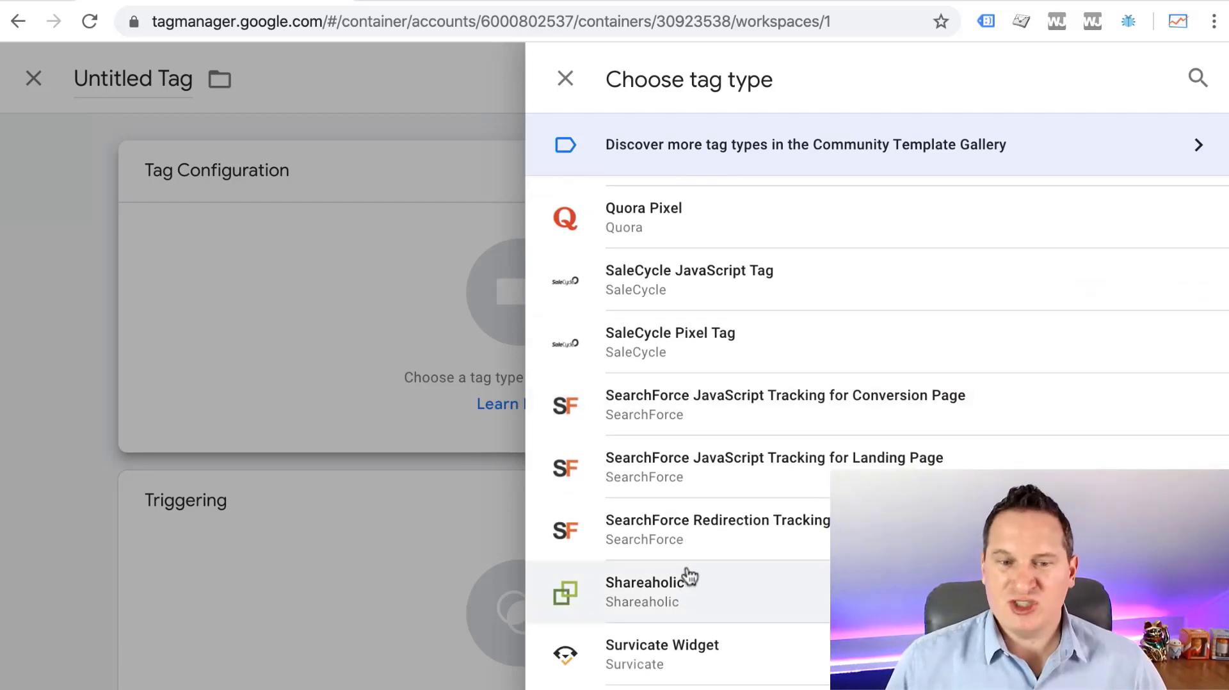
scroll(688, 576, down, 7)
scroll(689, 574, up, 15)
scroll(692, 569, up, 15)
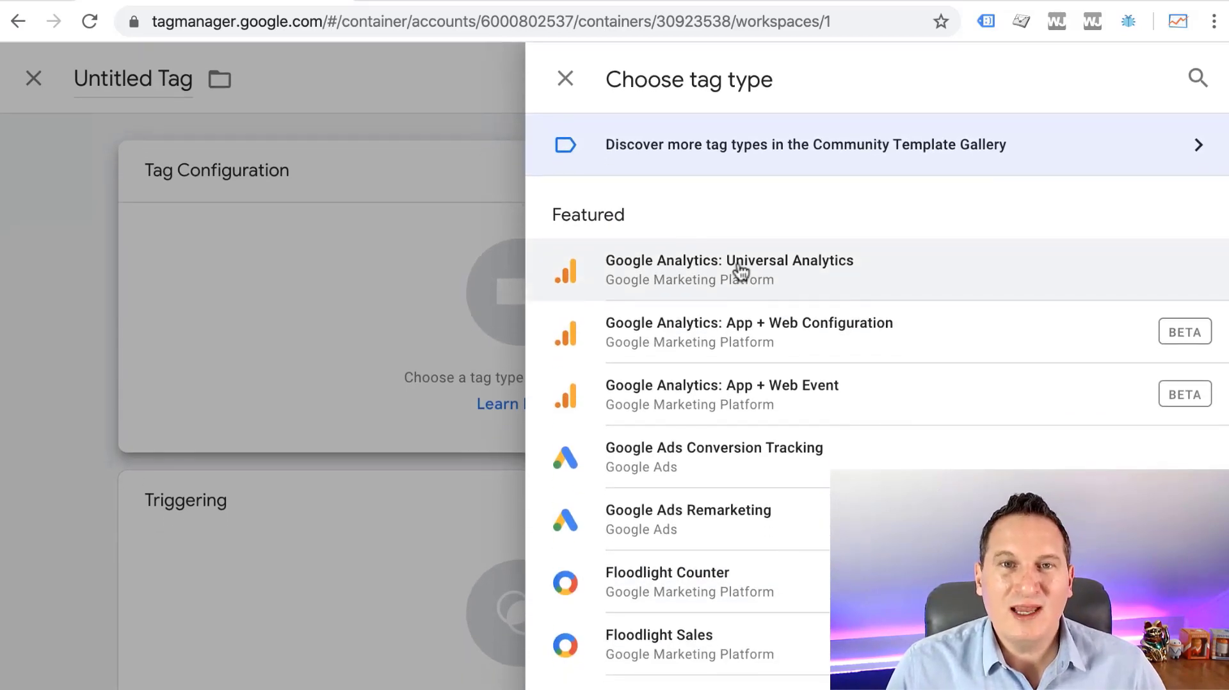
click(741, 270)
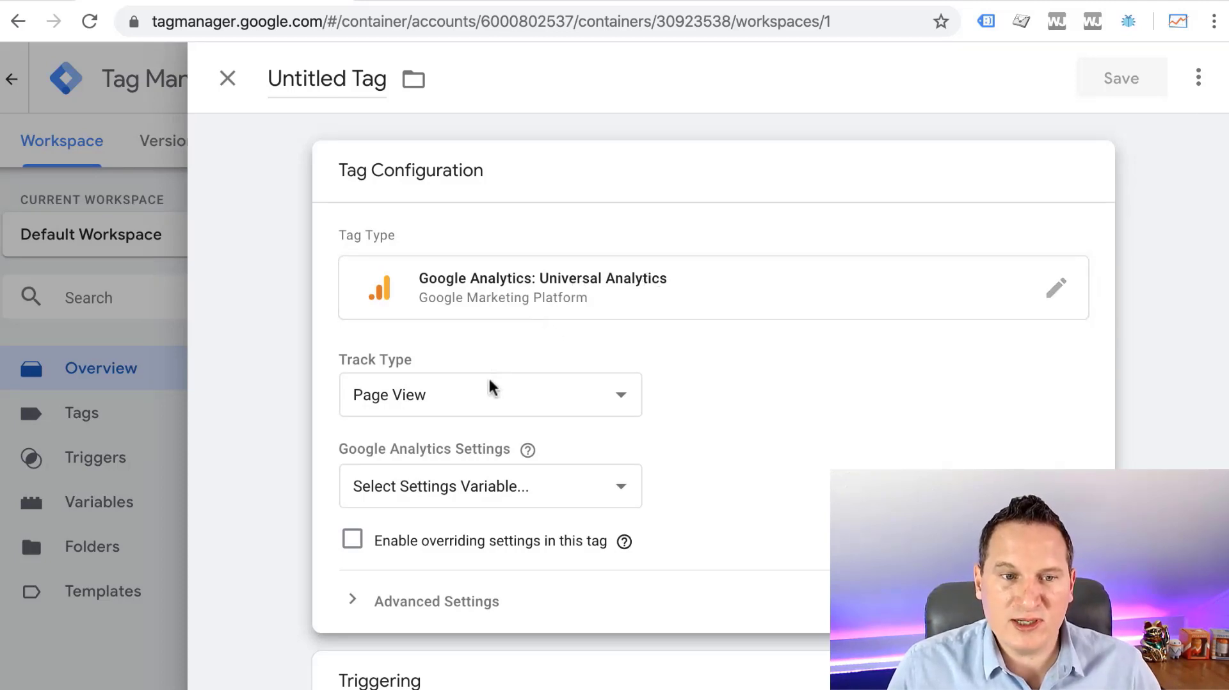
Create a new Google Analytics Settings variable from the tag's settings dropdown.
scroll(485, 406, down, 4)
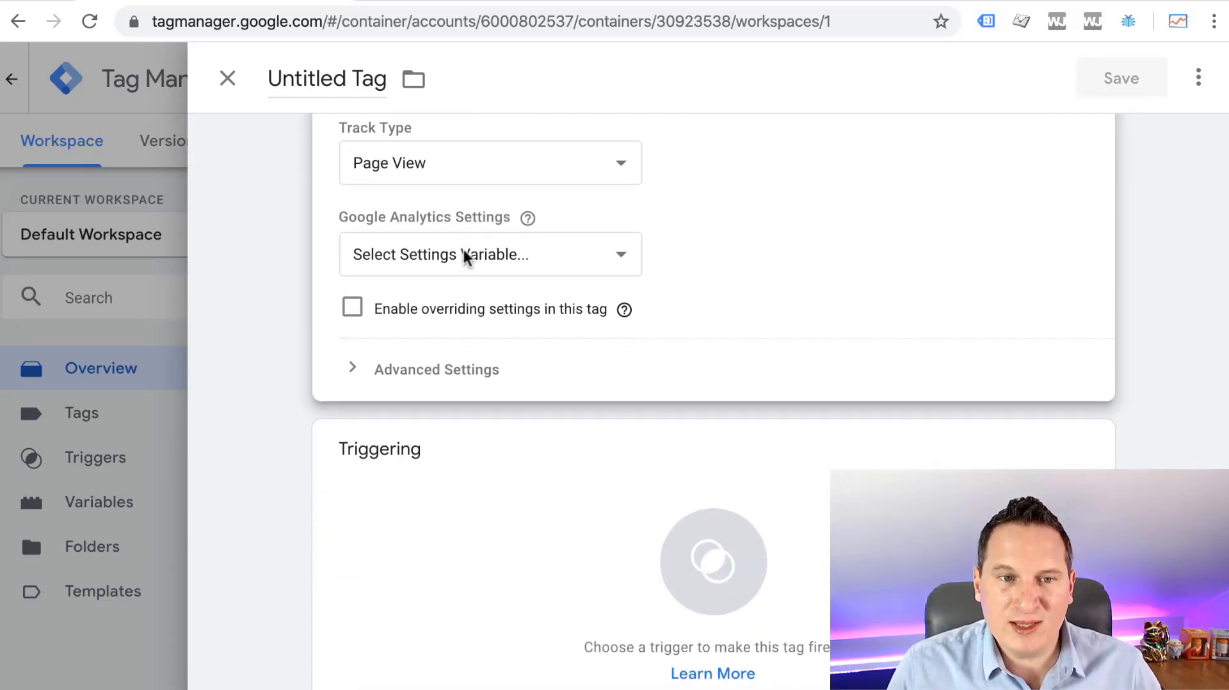
click(465, 256)
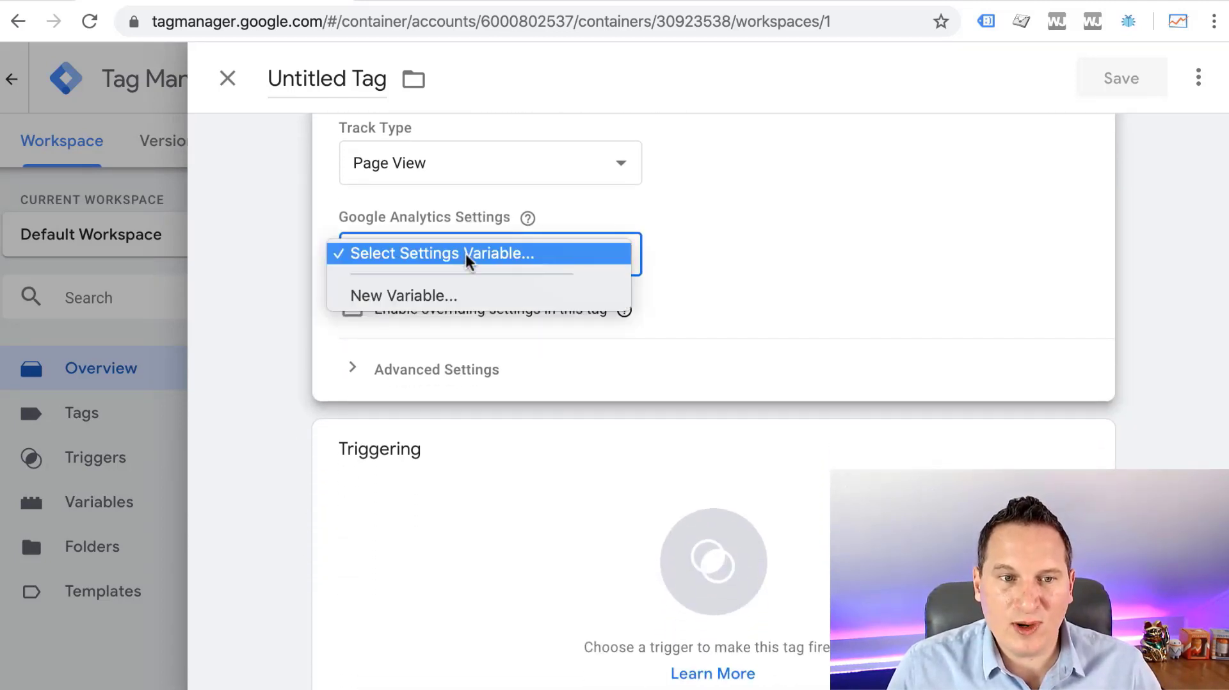
click(441, 298)
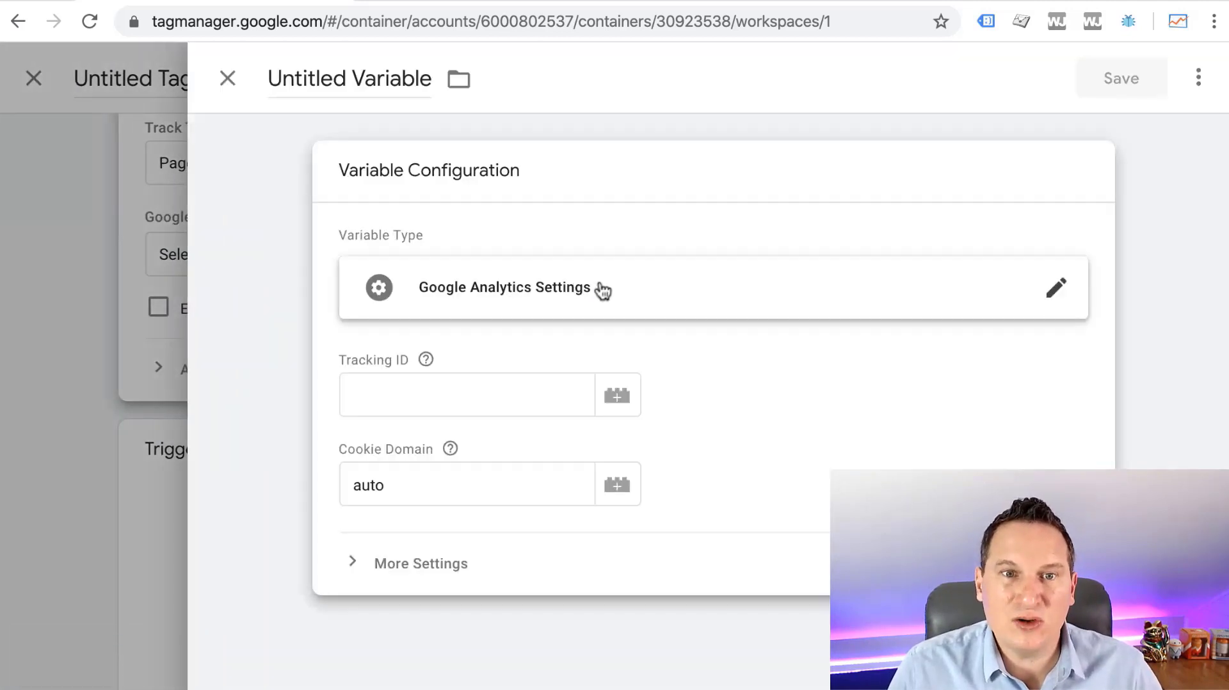
click(470, 404)
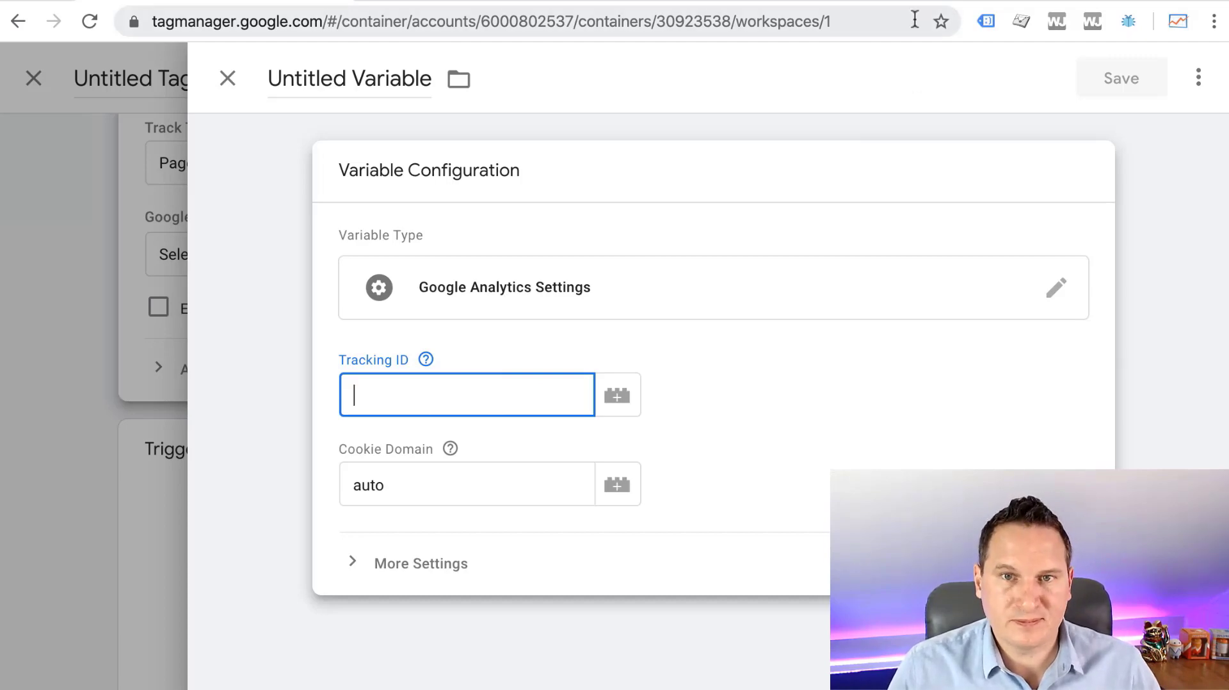
Load Google Analytics in a new tab and go to its Admin settings.
text(ana)
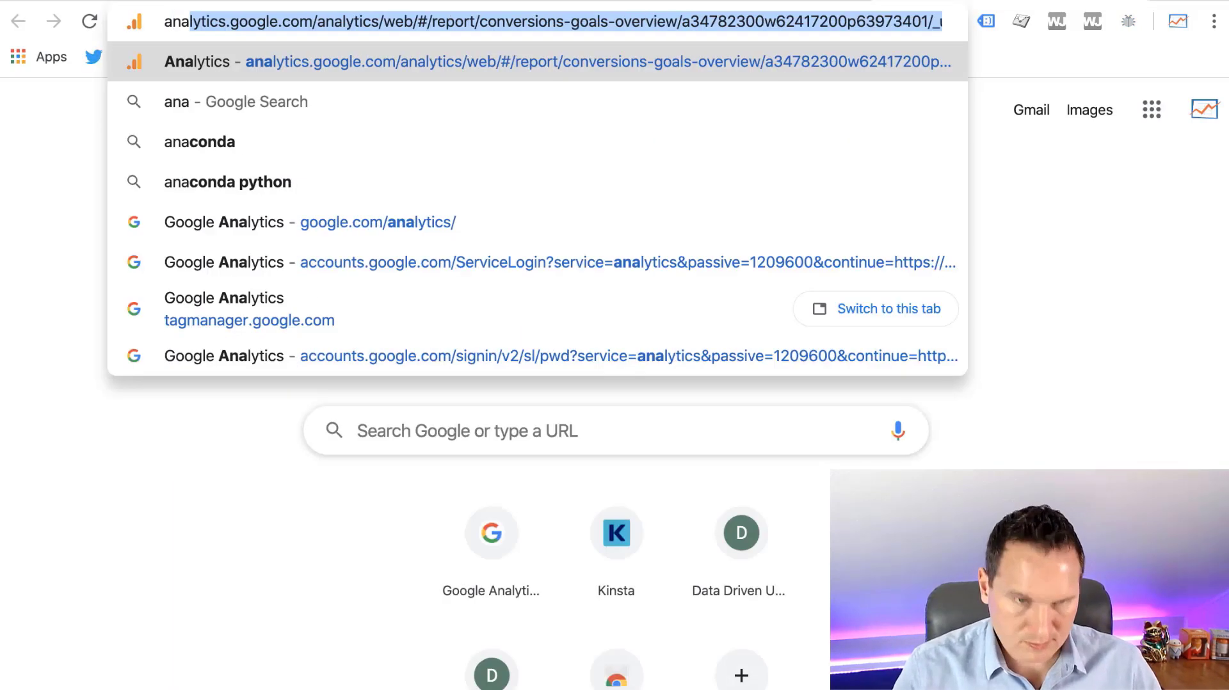
key(Return)
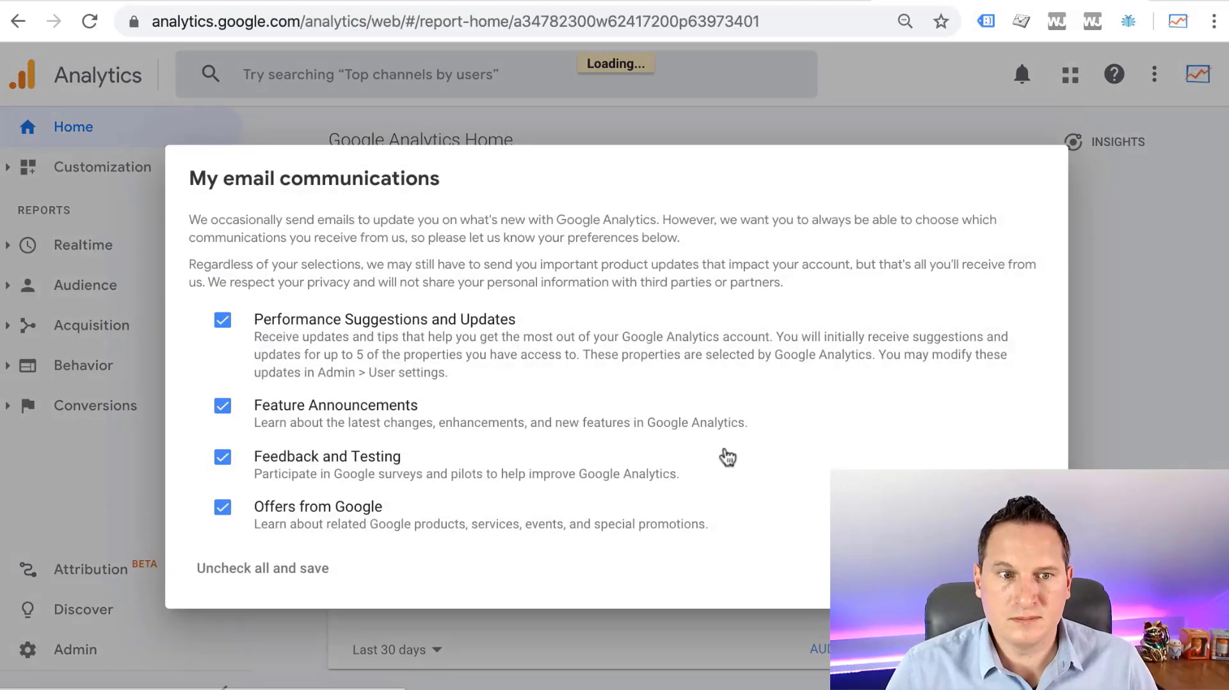
click(88, 651)
click(89, 651)
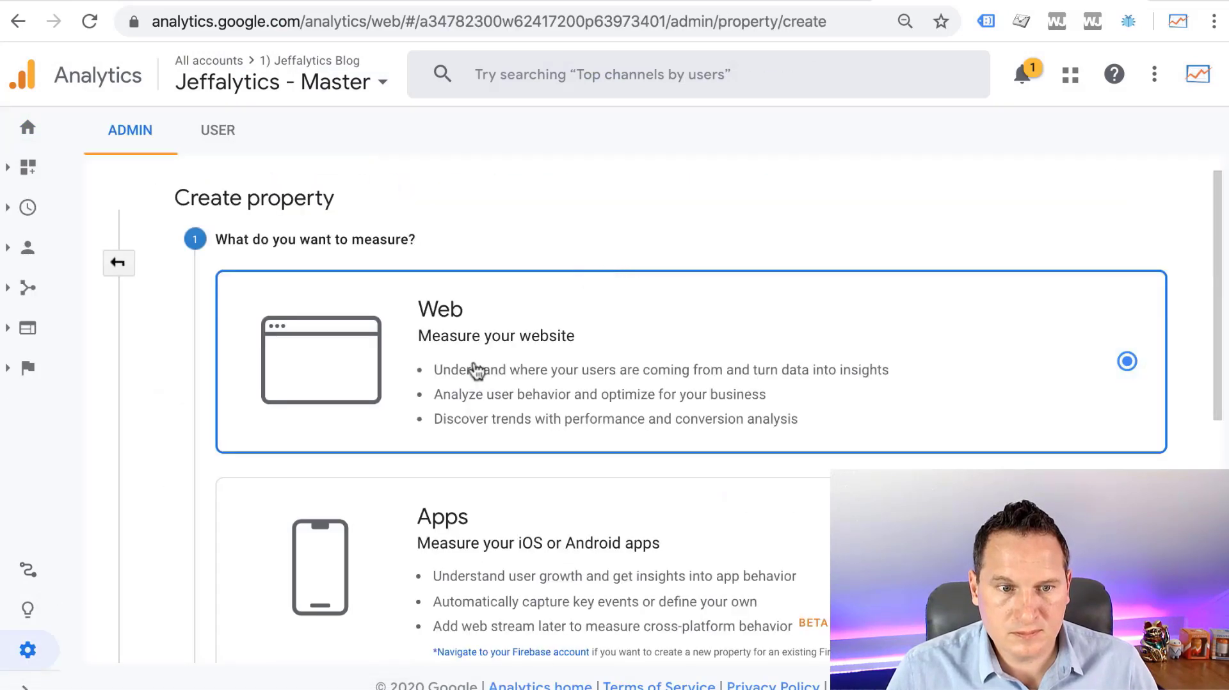
scroll(472, 367, down, 5)
click(250, 510)
text(Data Driven University - Test Site)
key(Tab)
click(279, 320)
click(285, 387)
key(Tab)
text(www.datadrivenuniversity.com)
drag(358, 321, 308, 320)
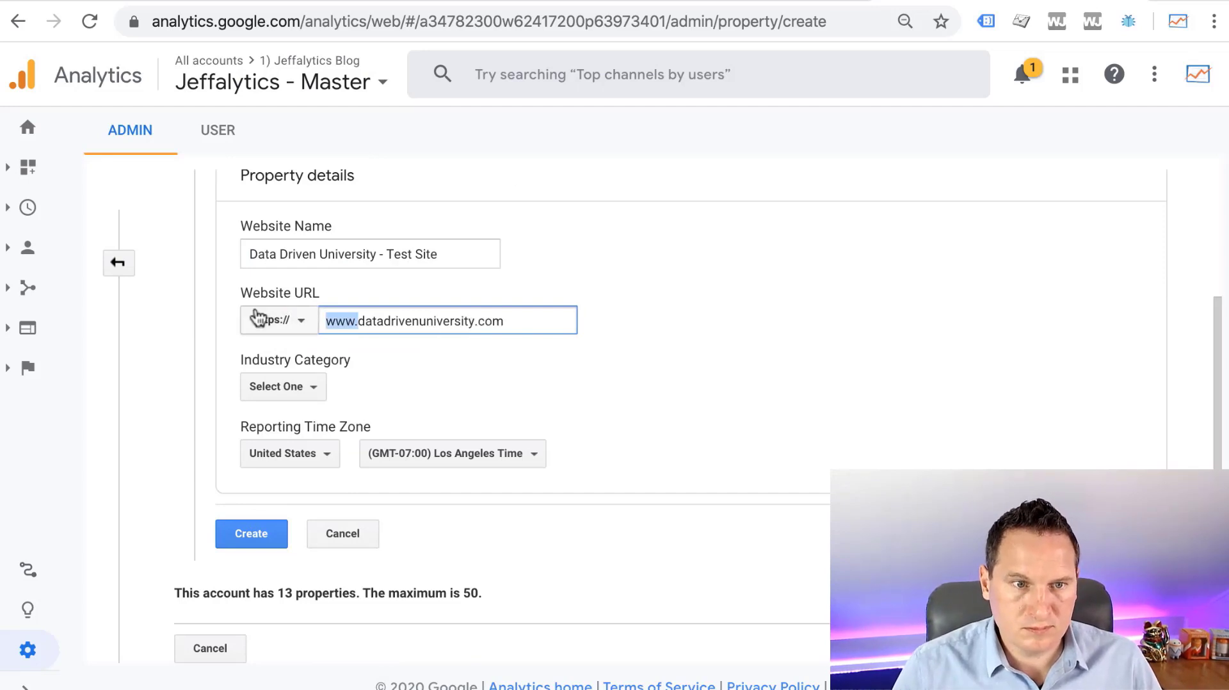
key(BackSpace)
Set the industry category to Jobs and Education and create the property.
click(254, 384)
scroll(307, 598, down, 3)
scroll(318, 499, up, 1)
scroll(324, 570, down, 3)
scroll(317, 524, up, 1)
click(318, 522)
click(277, 535)
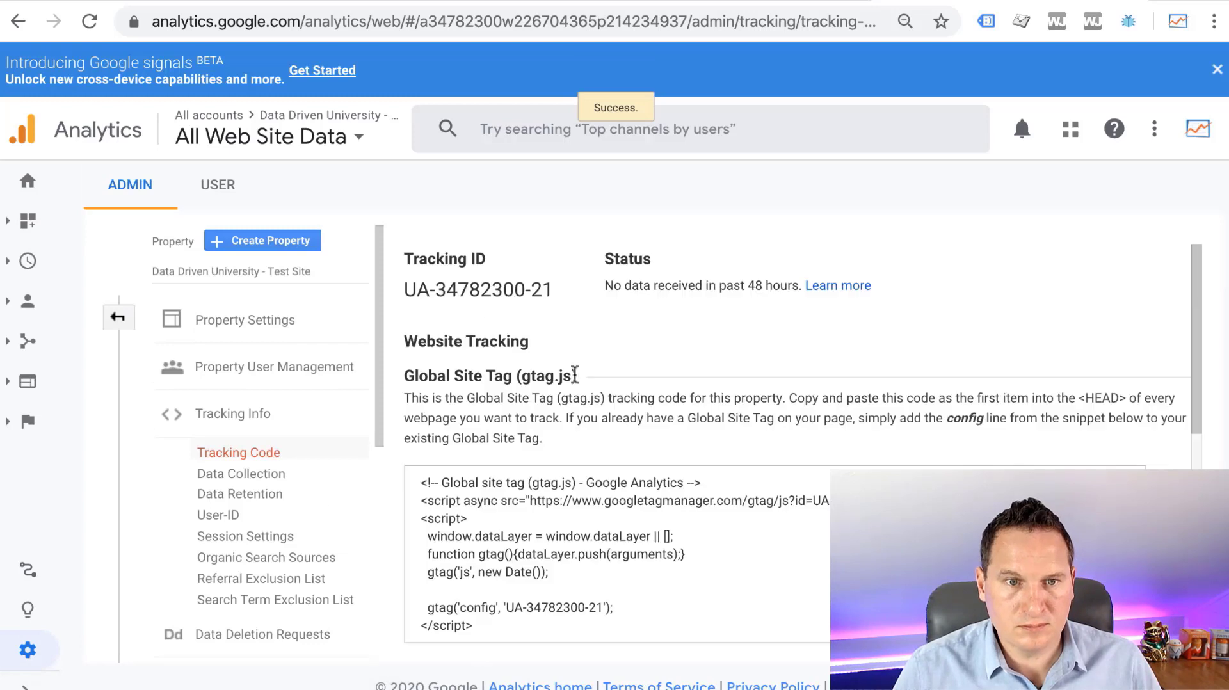
Copy the new property's tracking ID into the Tag Manager variable's Tracking ID.
drag(407, 290, 646, 259)
drag(554, 290, 402, 291)
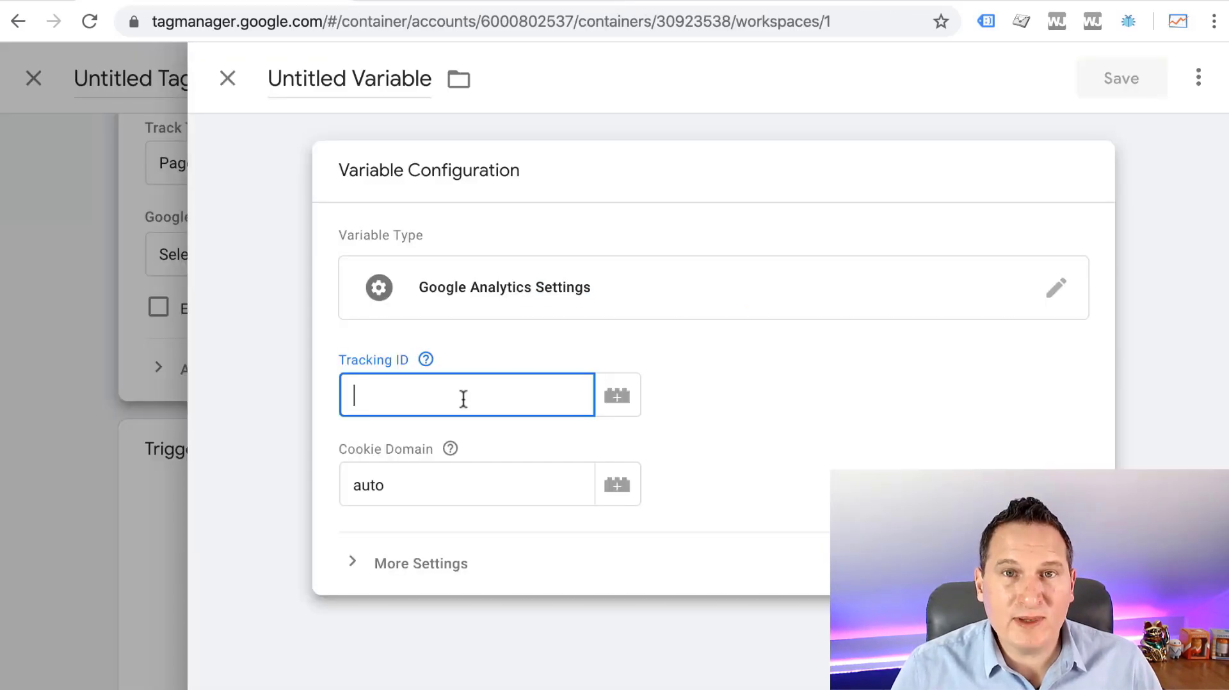
key(ctrl+v)
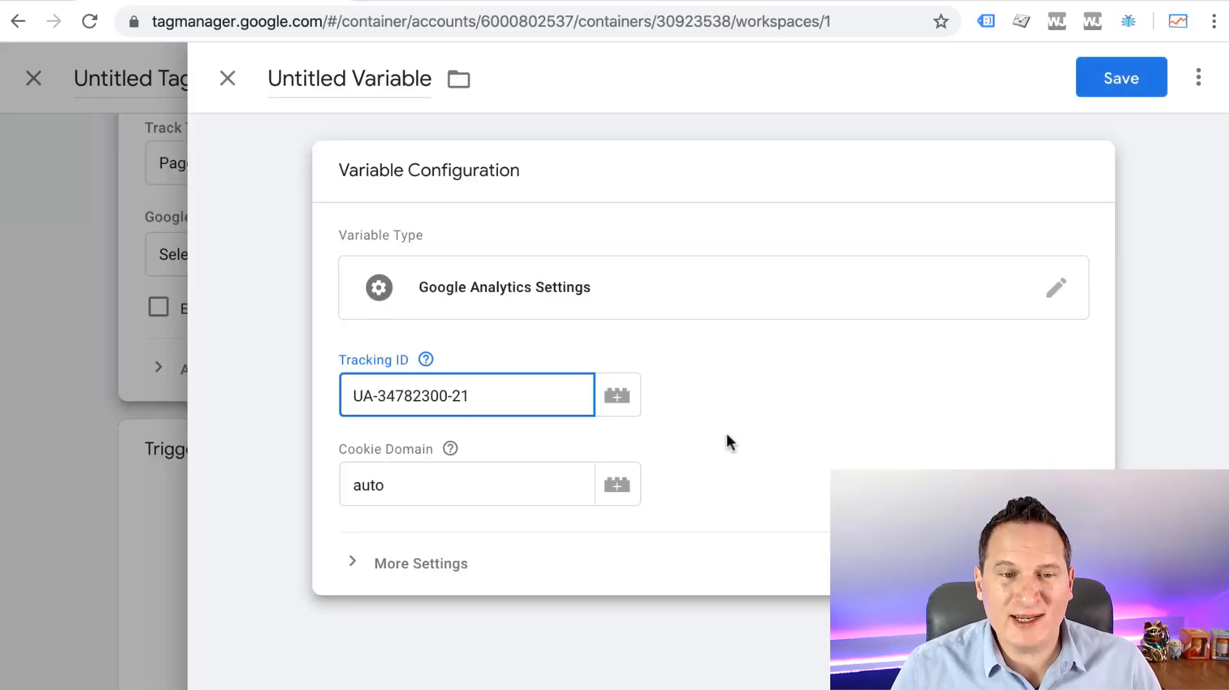
Save the variable as 'Google Analytics Settings' and rename the tag to 'Testing Data Driven University'.
click(1116, 78)
click(800, 413)
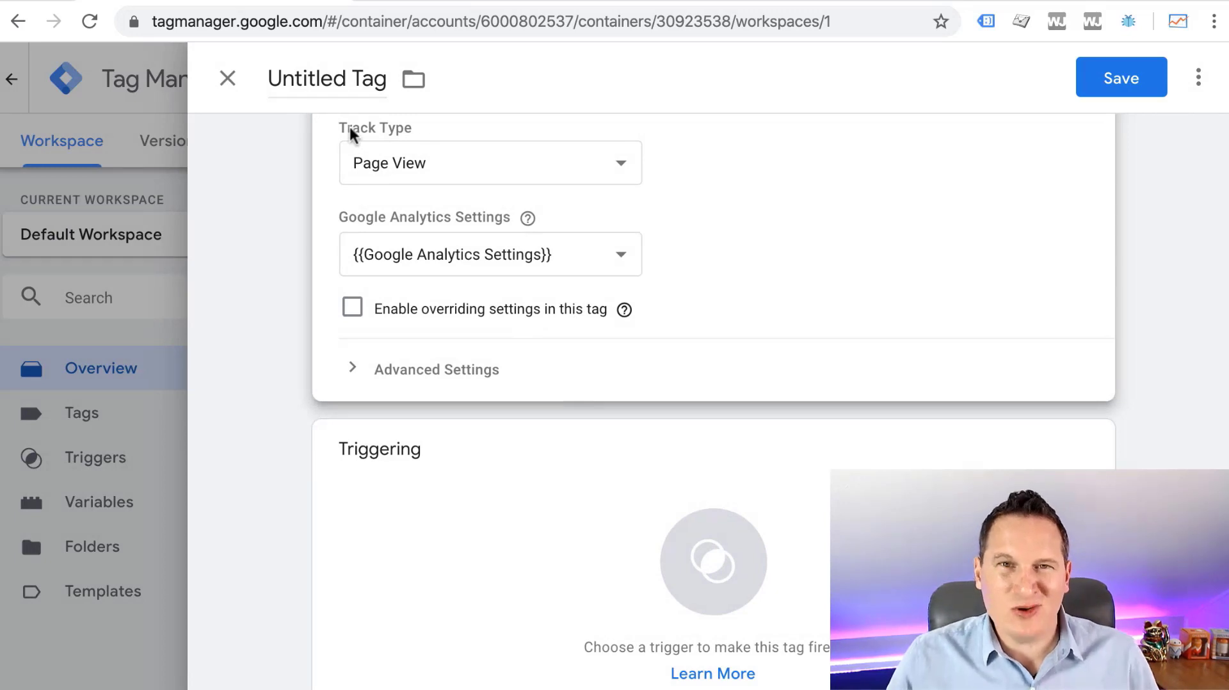
click(320, 80)
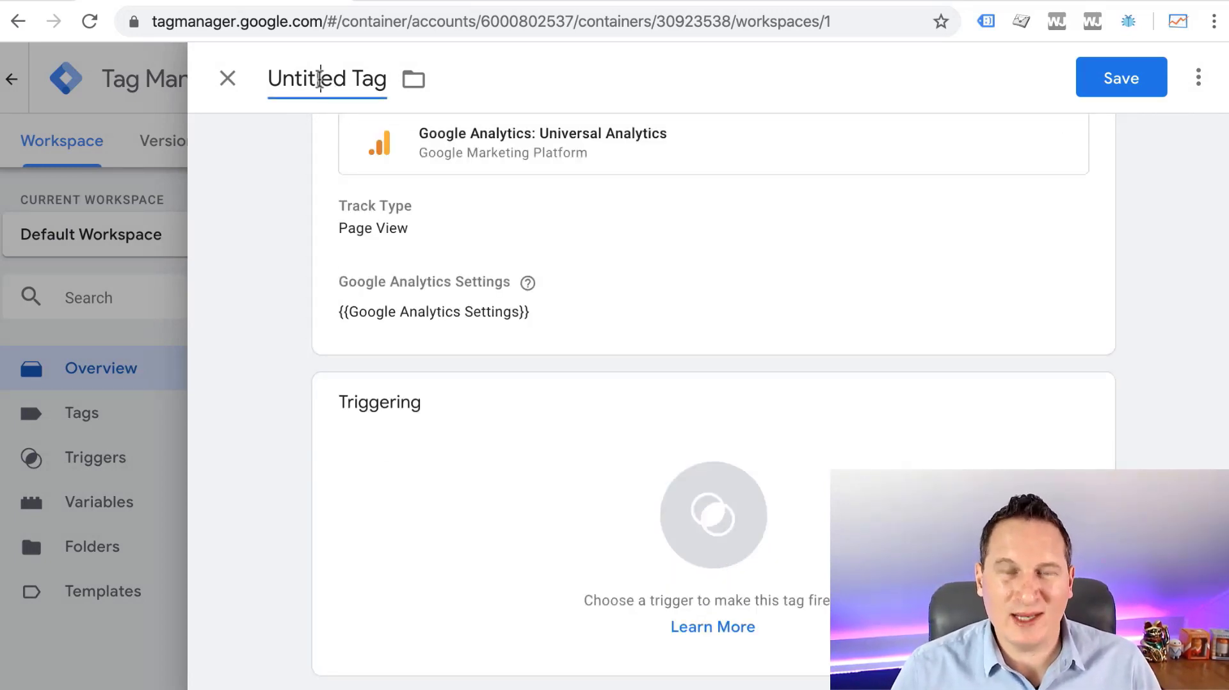
key(ctrl+a)
text(Test)
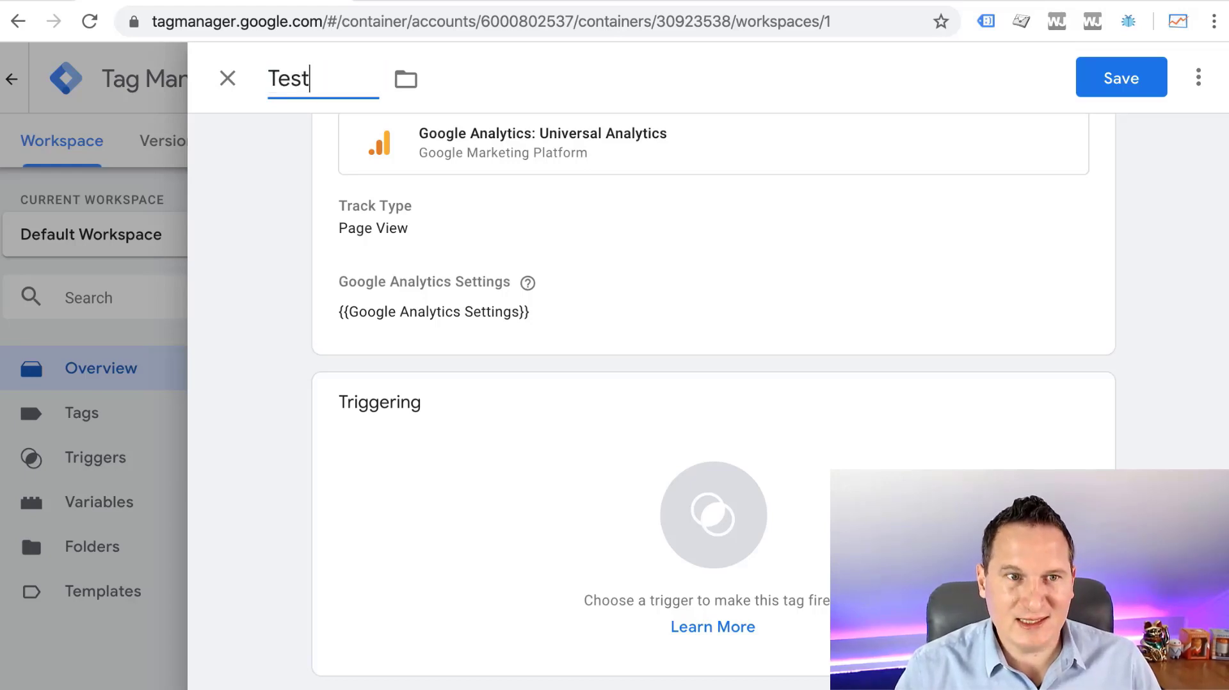
text(ing Data DRiven)
key(BackSpace)
key(BackSpace)
key(BackSpace)
key(BackSpace)
key(BackSpace)
text(riven University)
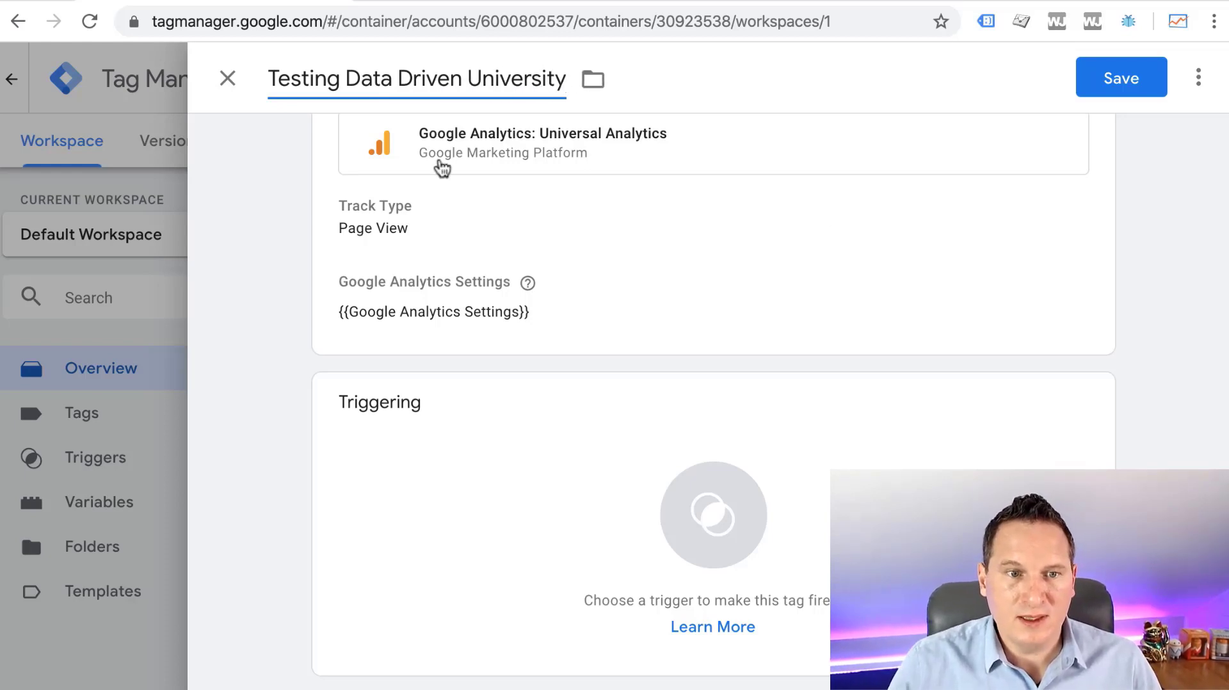
Make the tag fire on All Pages, save it, and start Preview mode.
click(609, 515)
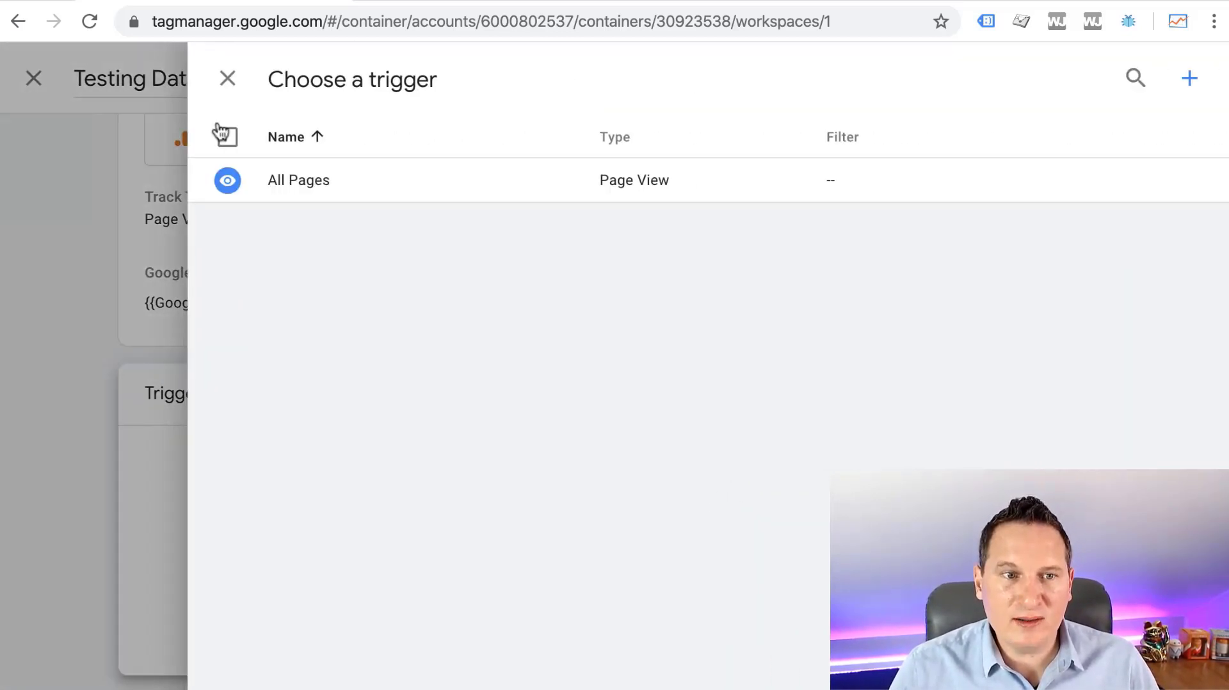
click(277, 181)
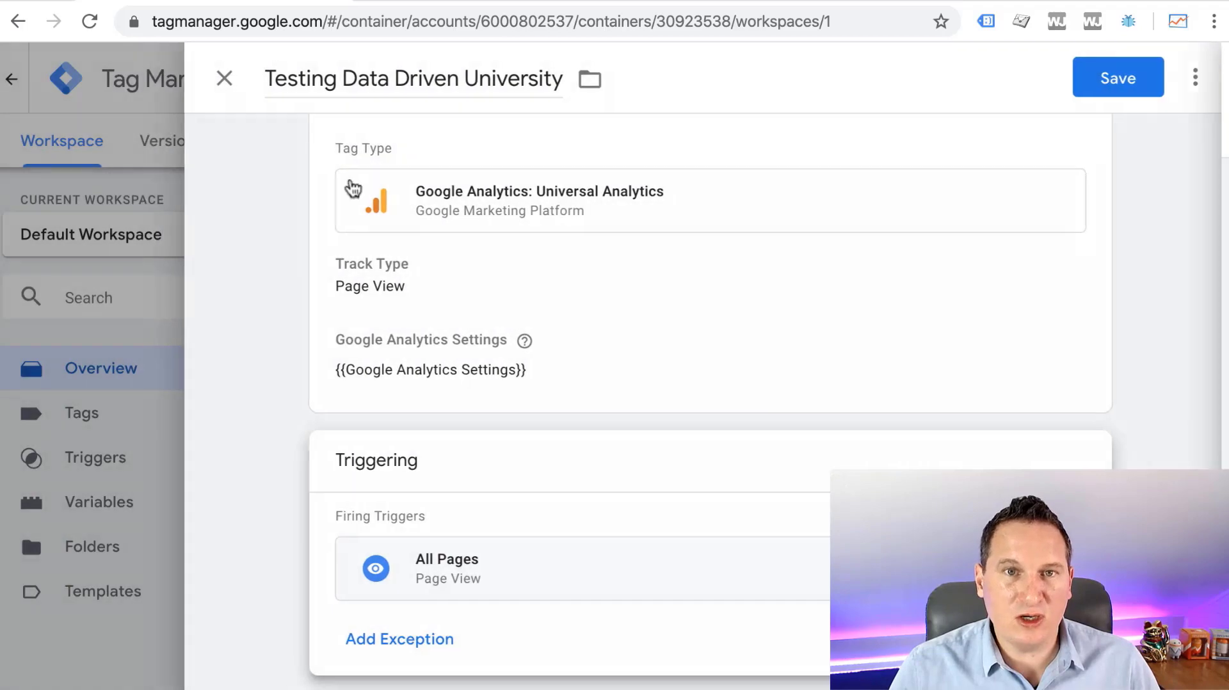
click(1119, 82)
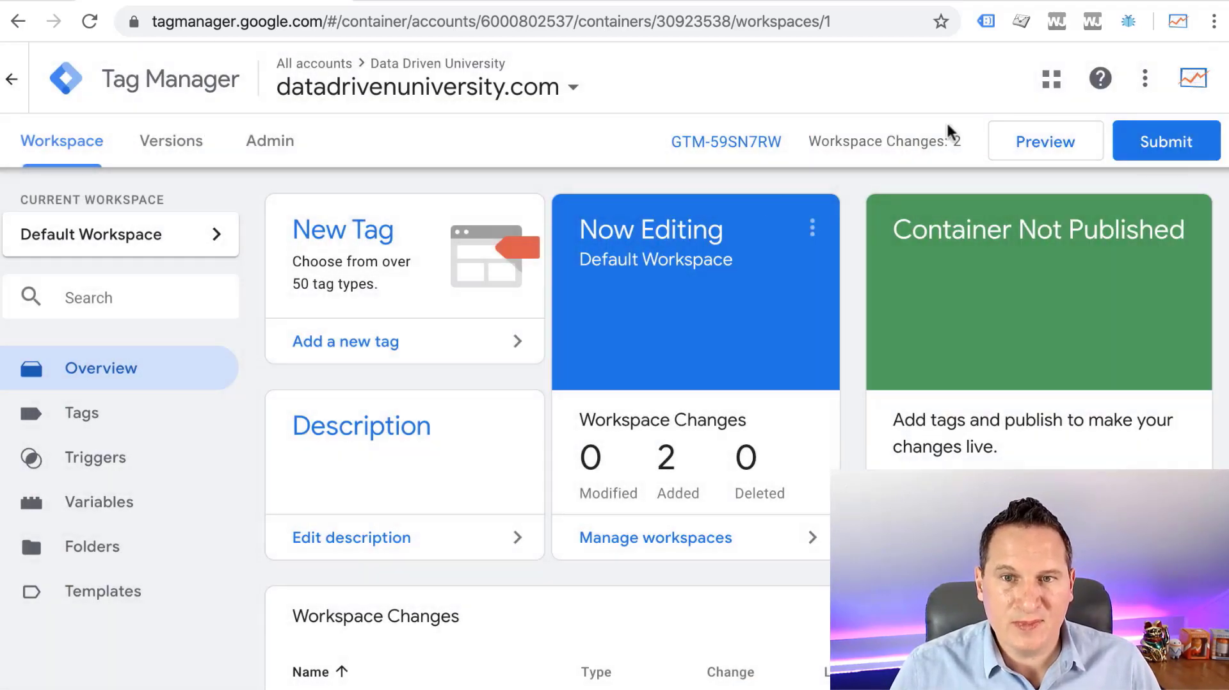
click(1030, 150)
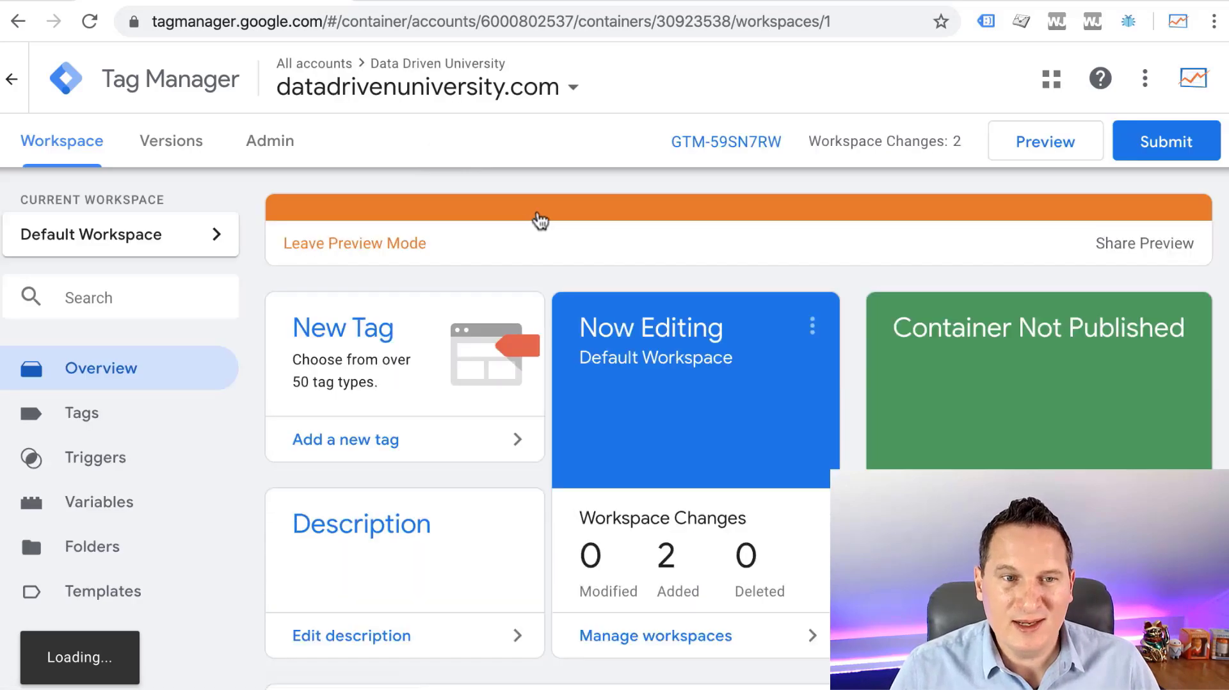
On the site, check the GTM debug pane and the tags listed in Tag Assistant.
click(490, 3)
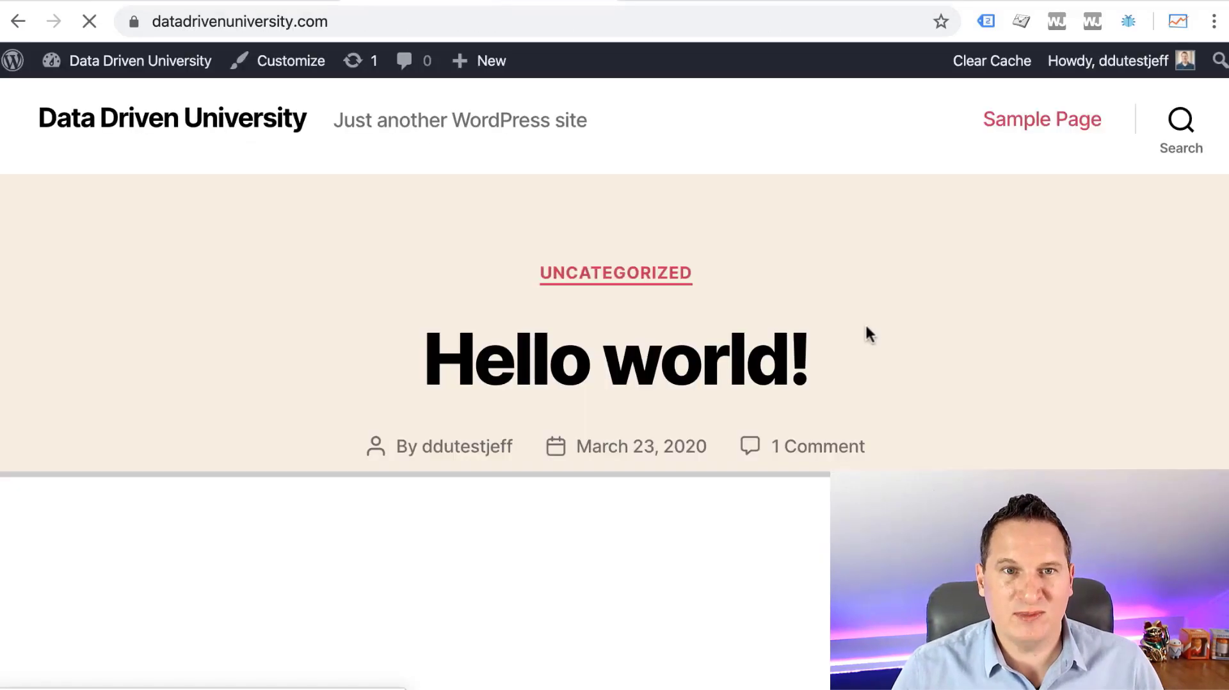
scroll(489, 620, down, 4)
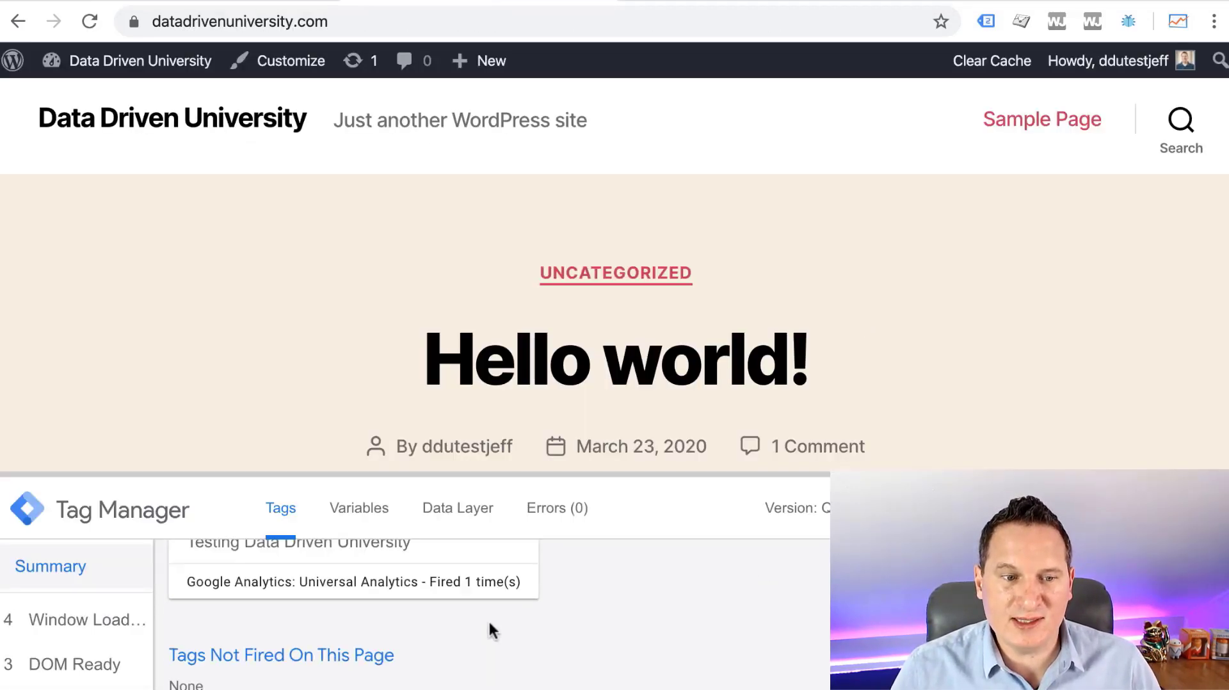
scroll(343, 599, up, 1)
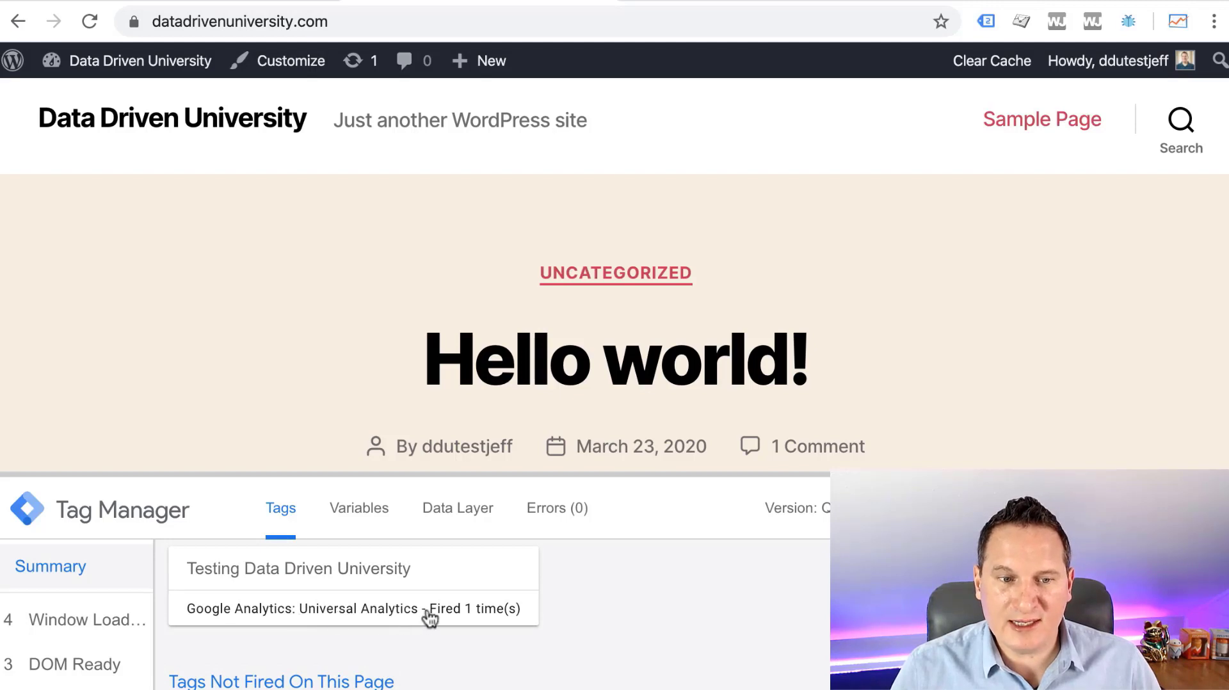
click(986, 22)
click(519, 113)
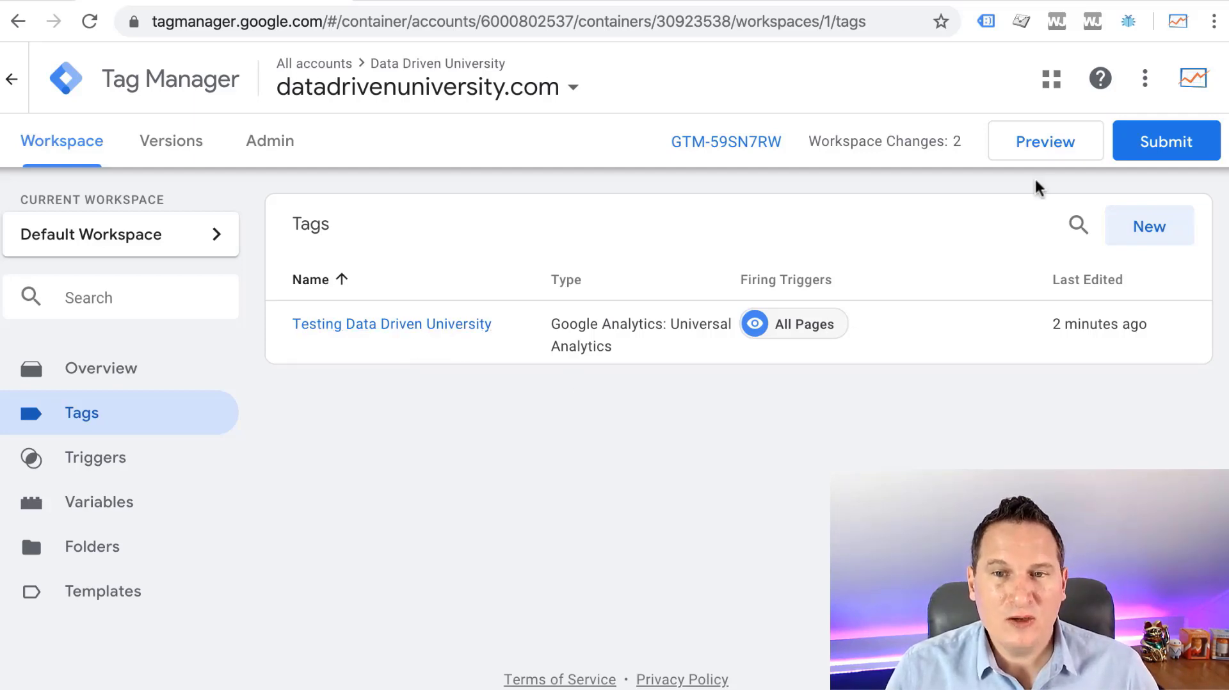
Restart GTM Preview and view the site's debug pane showing Testing Data Driven University fired.
click(1036, 153)
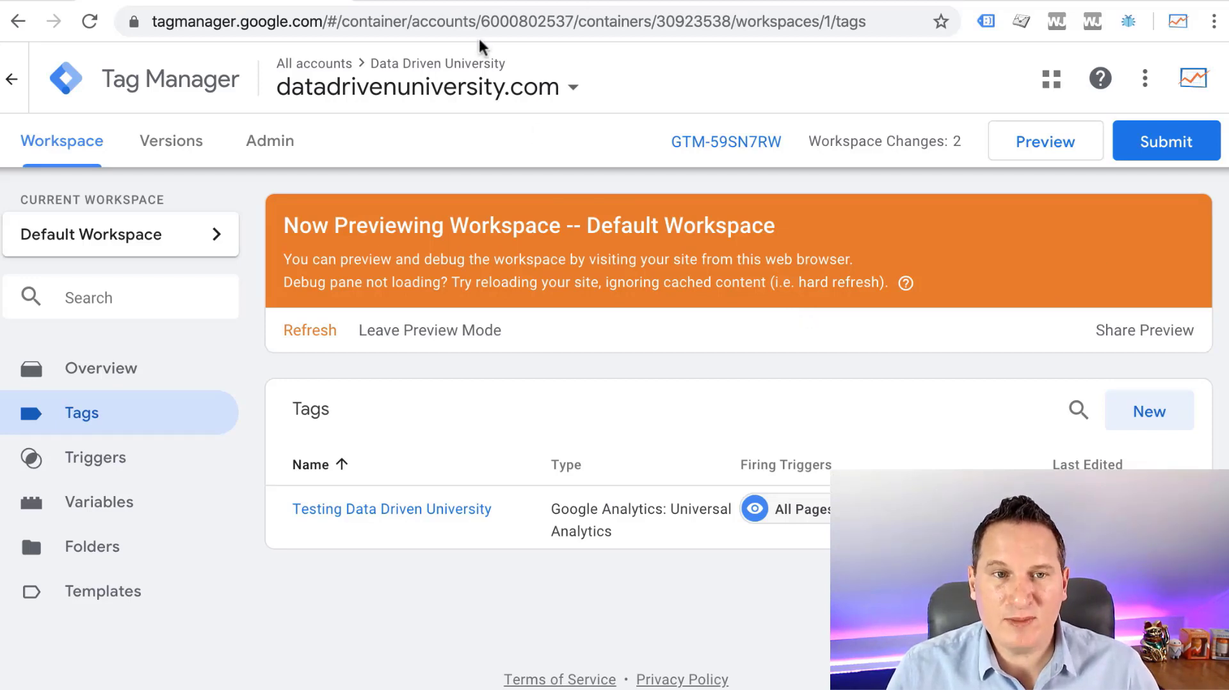
click(481, 1)
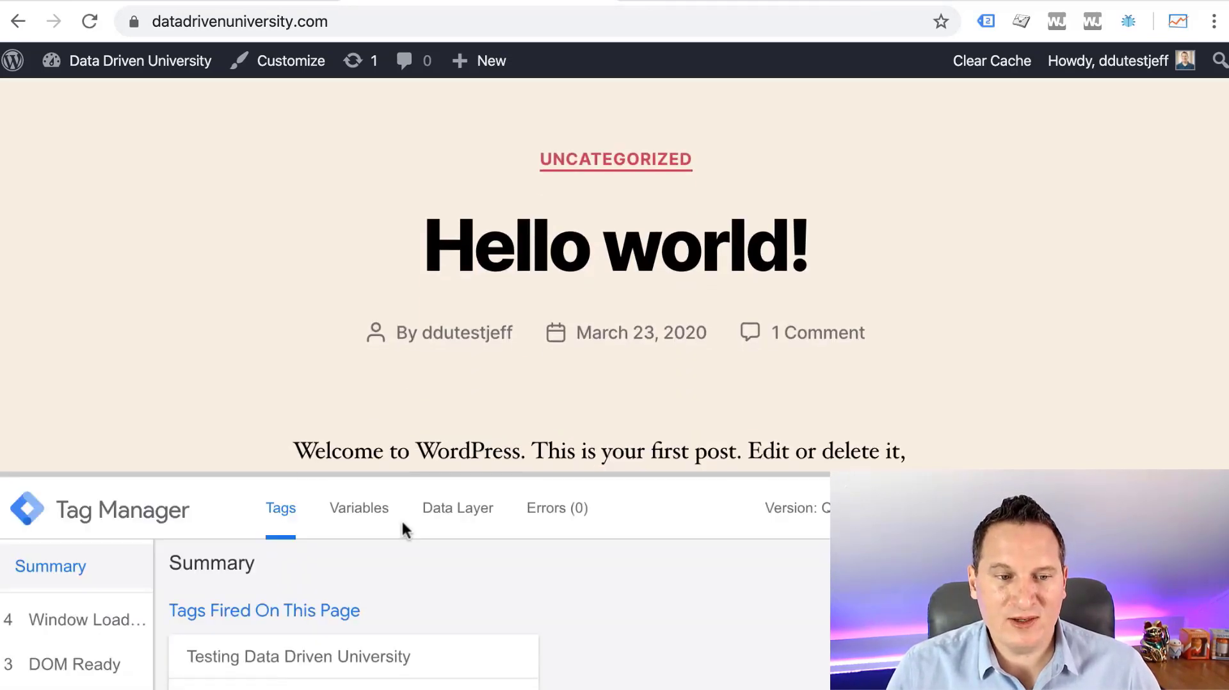
Inspect the page-view details of the fired Testing Data Driven University tag in the debug pane.
scroll(314, 624, down, 2)
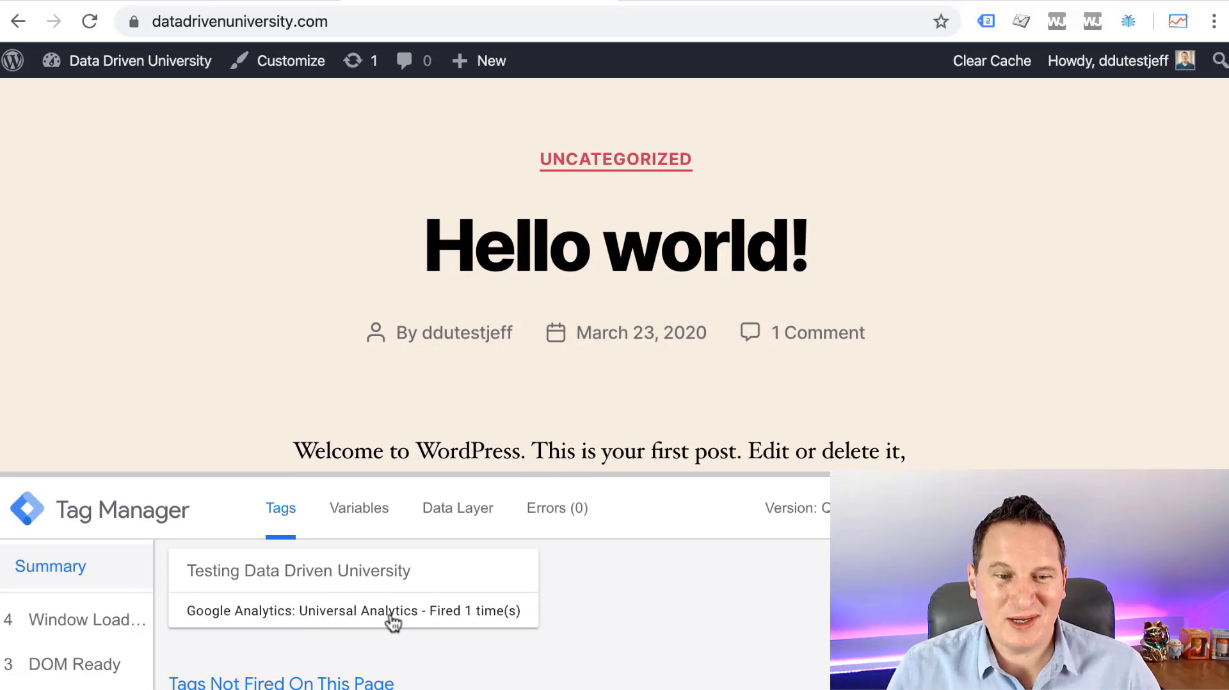
click(271, 619)
scroll(447, 573, down, 2)
scroll(455, 588, down, 2)
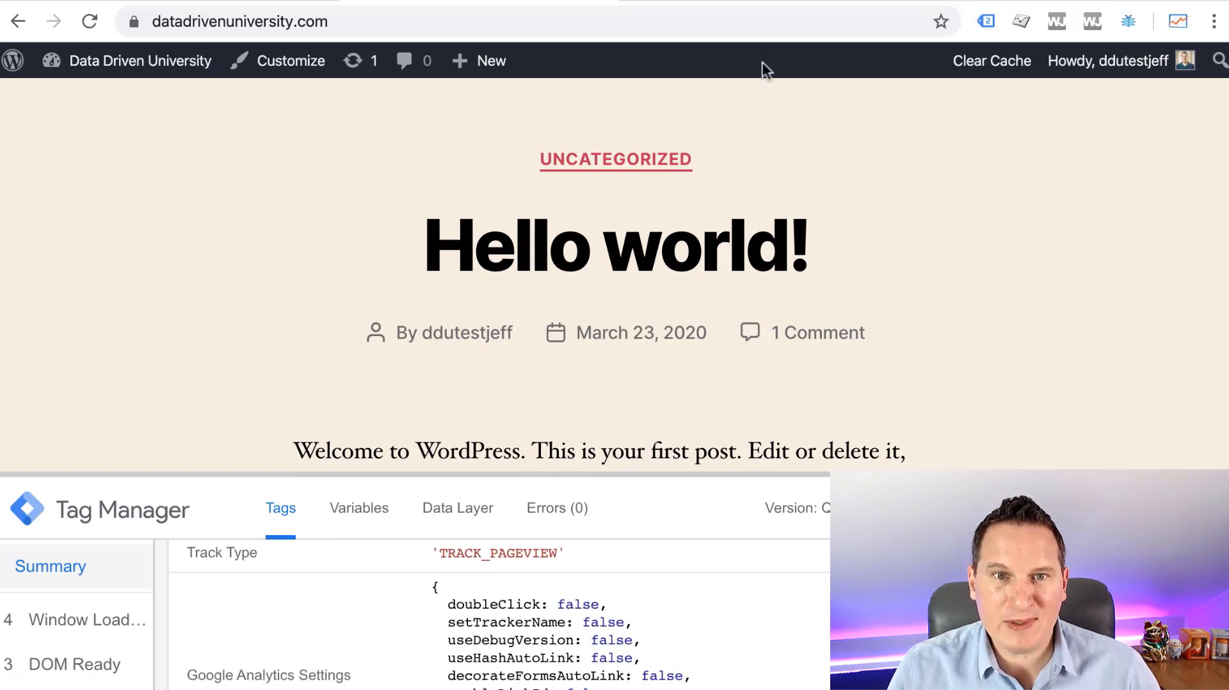
Check Tag Assistant, then confirm 1 active user on the home page in GA Realtime.
click(985, 21)
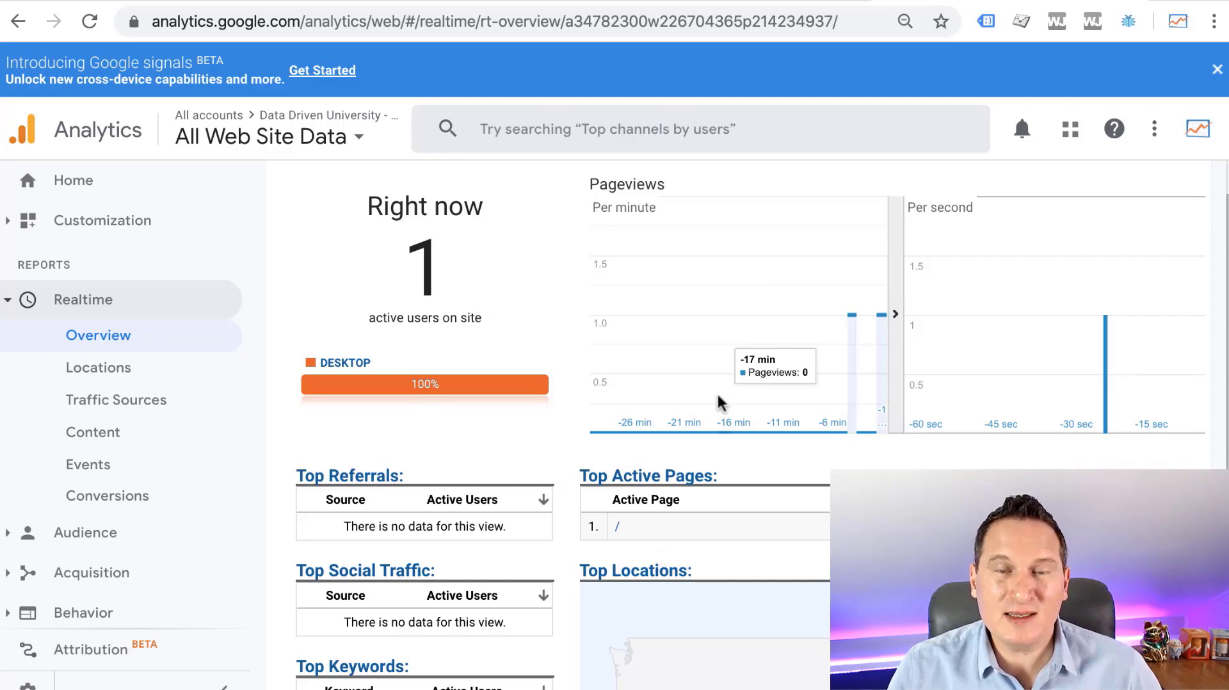
scroll(729, 409, down, 2)
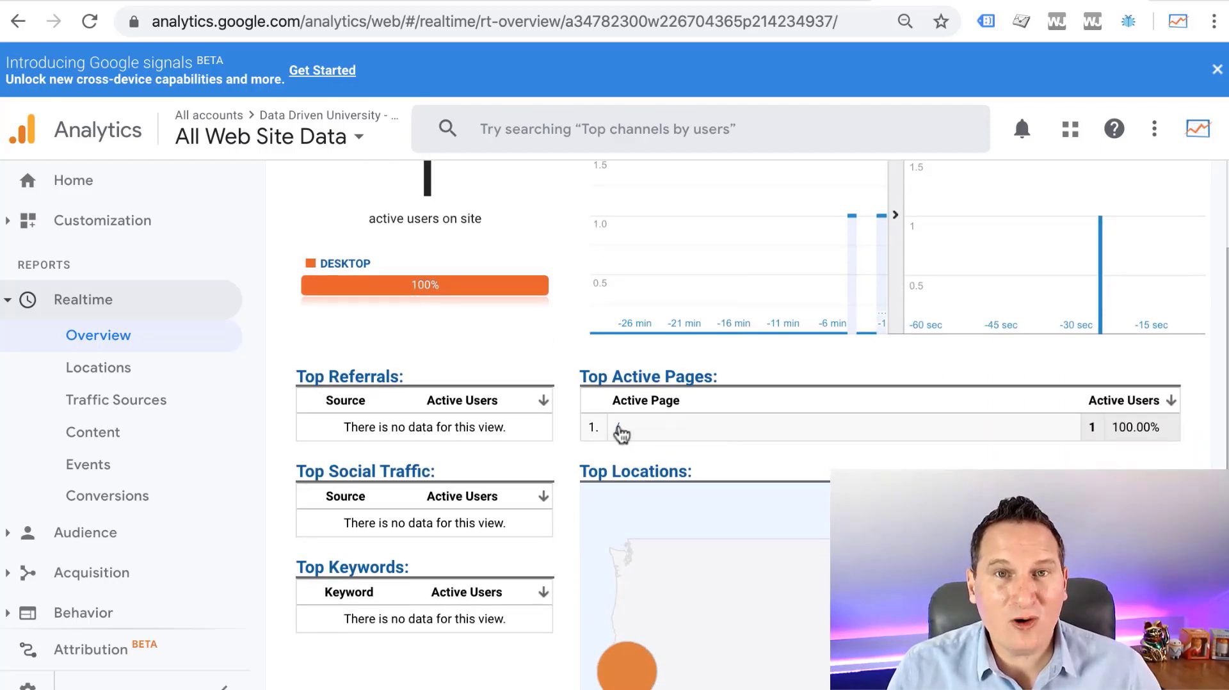
scroll(646, 442, down, 5)
mouse_move(626, 391)
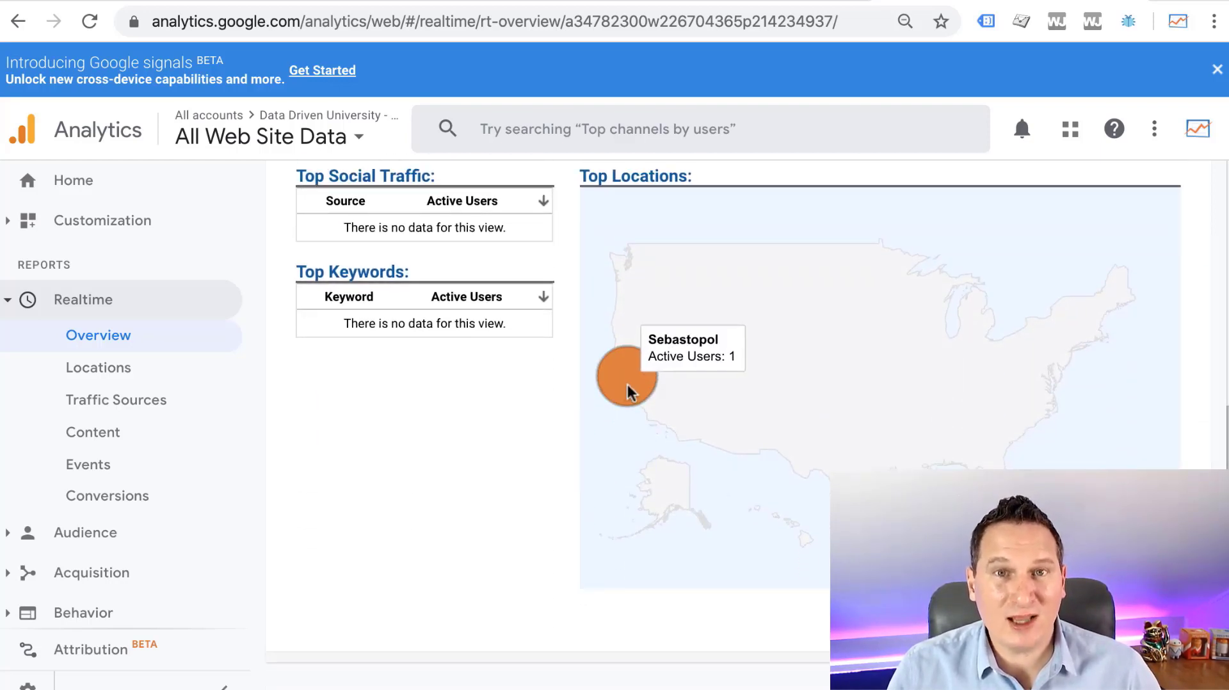